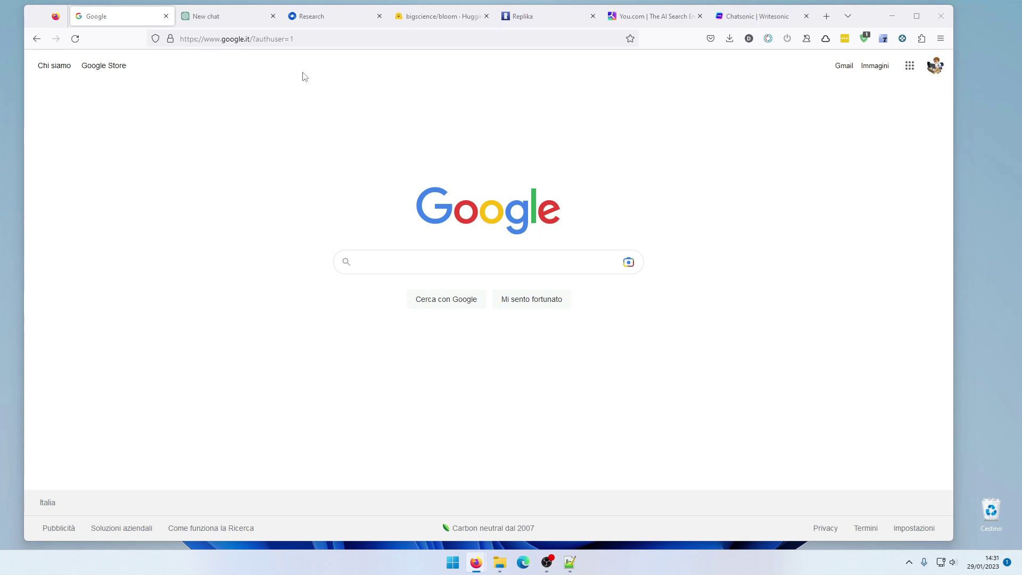
Step: Switch to the open ChatGPT page and send the message "ciao parli italiano?"
click(231, 23)
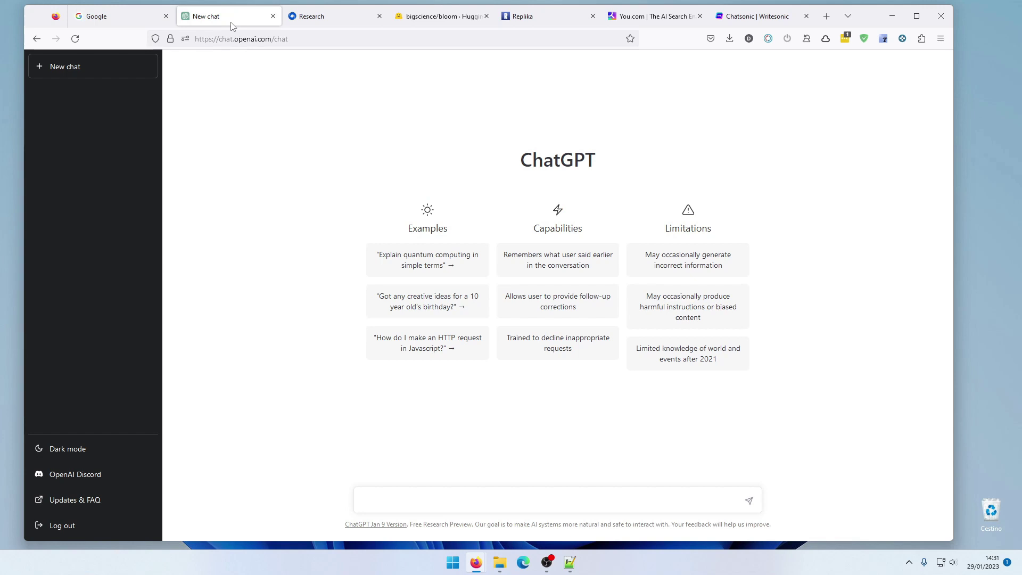
drag(515, 162, 658, 167)
click(659, 167)
key(alt+Tab)
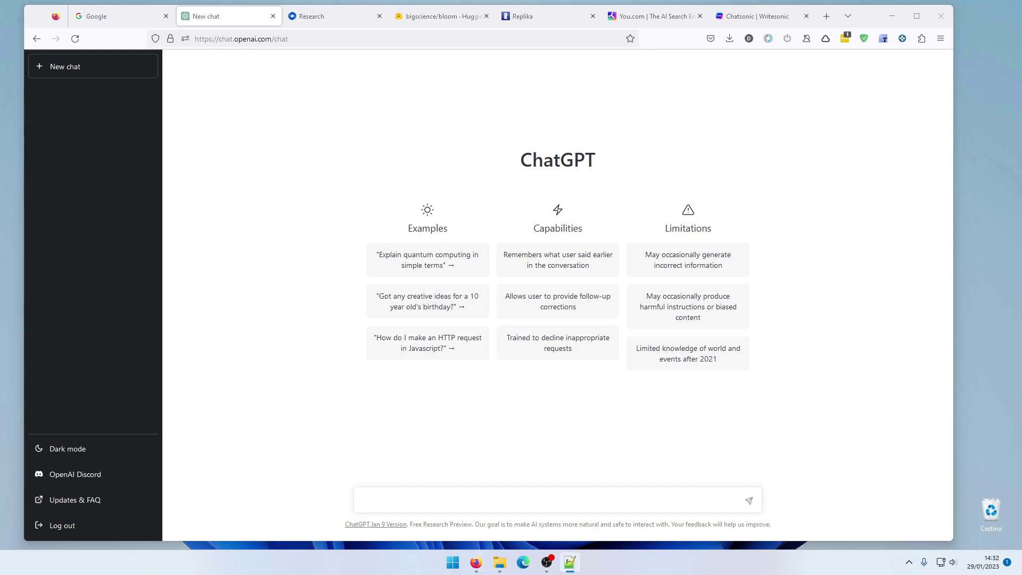
click(413, 494)
text(ciao)
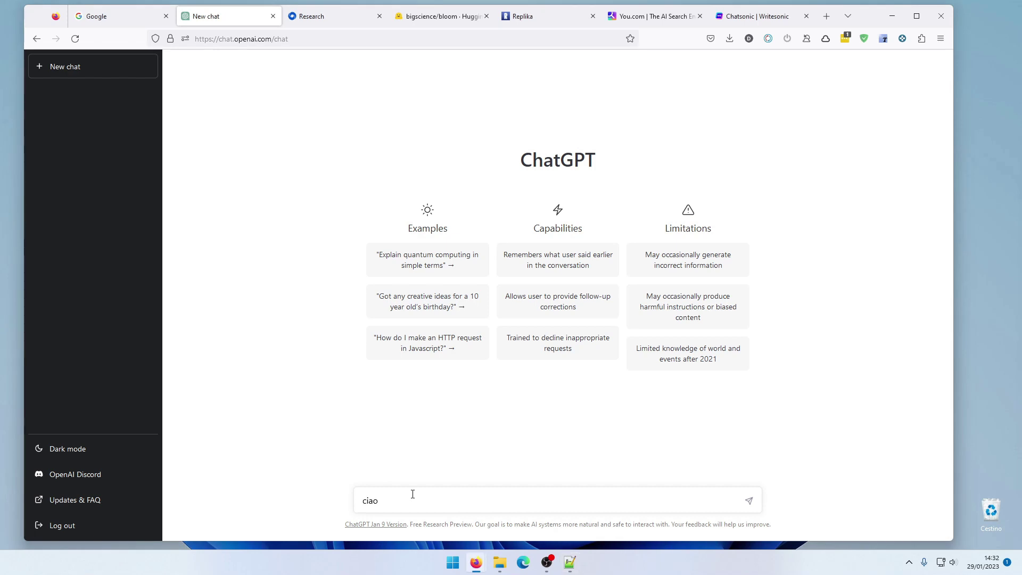
text( parli italiano?)
key(Return)
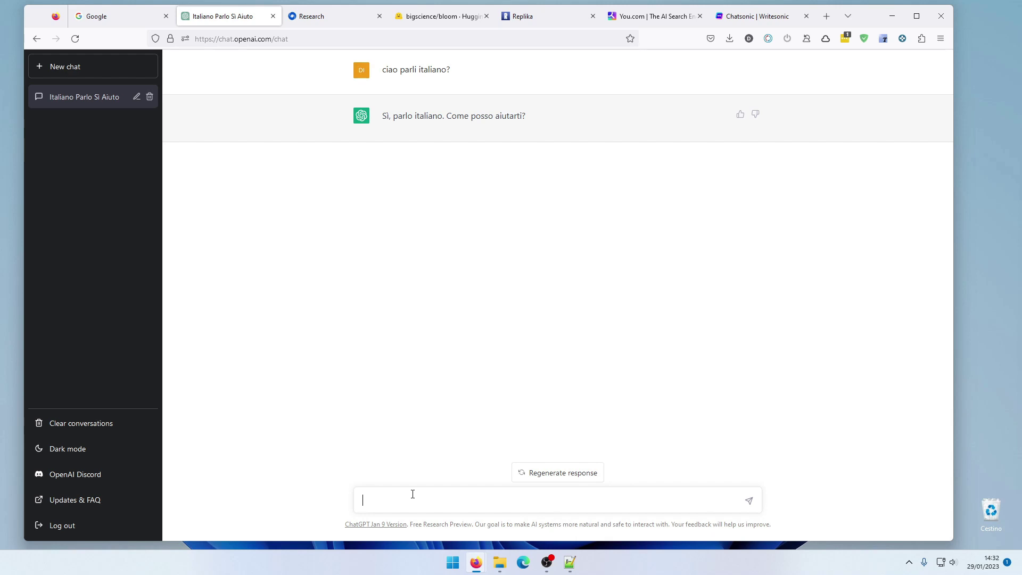
Step: Ask ChatGPT "il significato del nome carlo" and stop the response generation partway through
text(il significato del nome carlo)
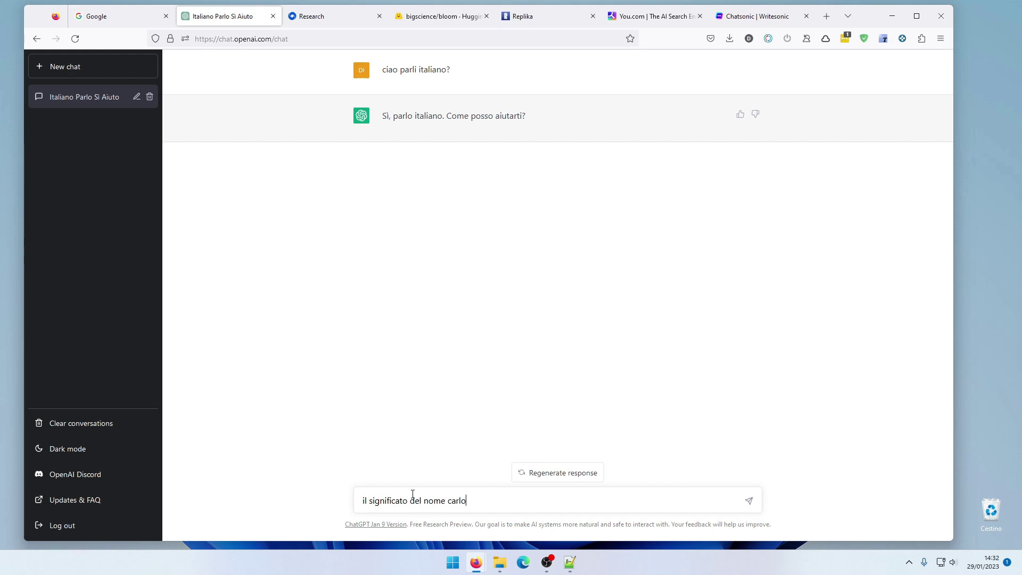
key(Return)
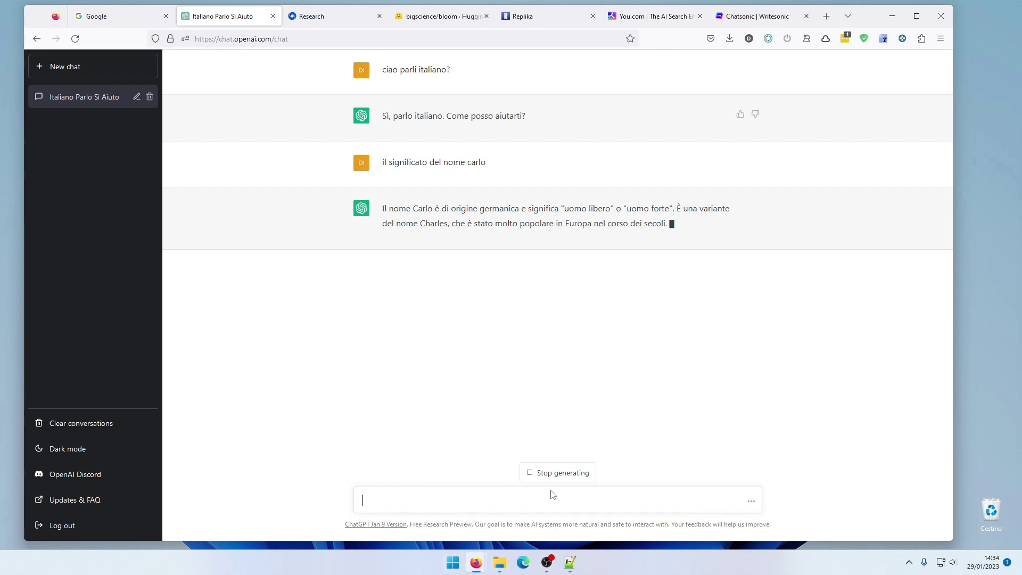
click(533, 474)
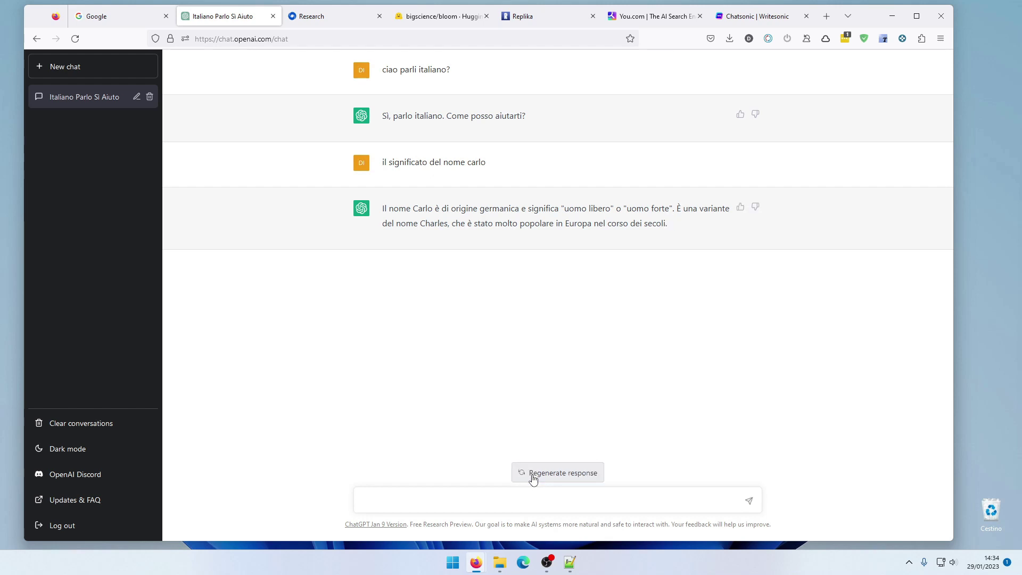
Step: Ask ChatGPT "quali sono i re di nome carlo?" and stop generating the list before it is complete
click(378, 499)
text(quali)
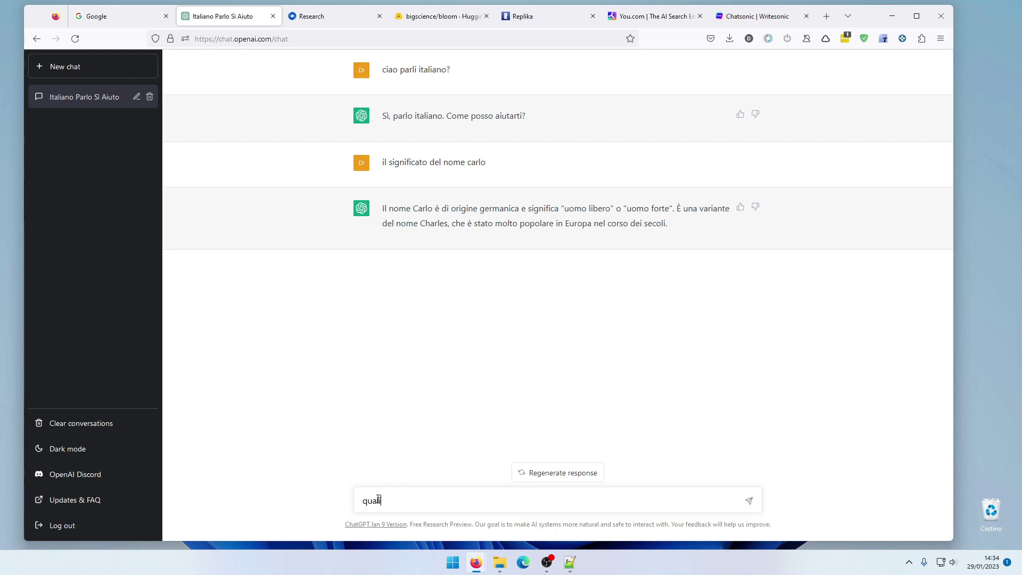
text( sono i re dinome carlo?)
key(Left)
key(Left)
key(Left)
key(Left)
key(Left)
key(Left)
key(Left)
key(Left)
key(Left)
key(Left)
key(Left)
key(Right)
key(Right)
key(Right)
key(Right)
key(Right)
key(Right)
key(Right)
key(Right)
key(Return)
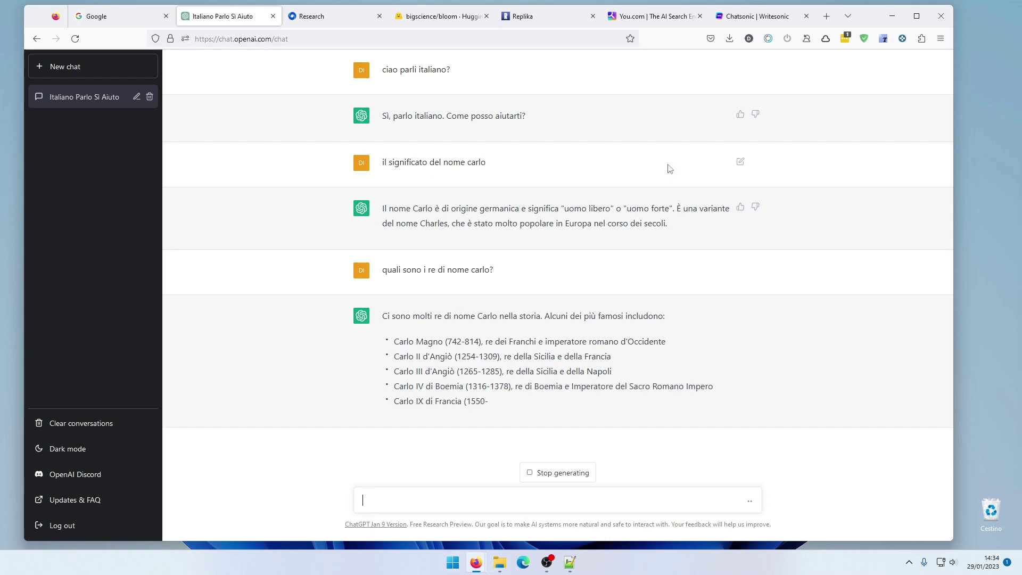
click(531, 473)
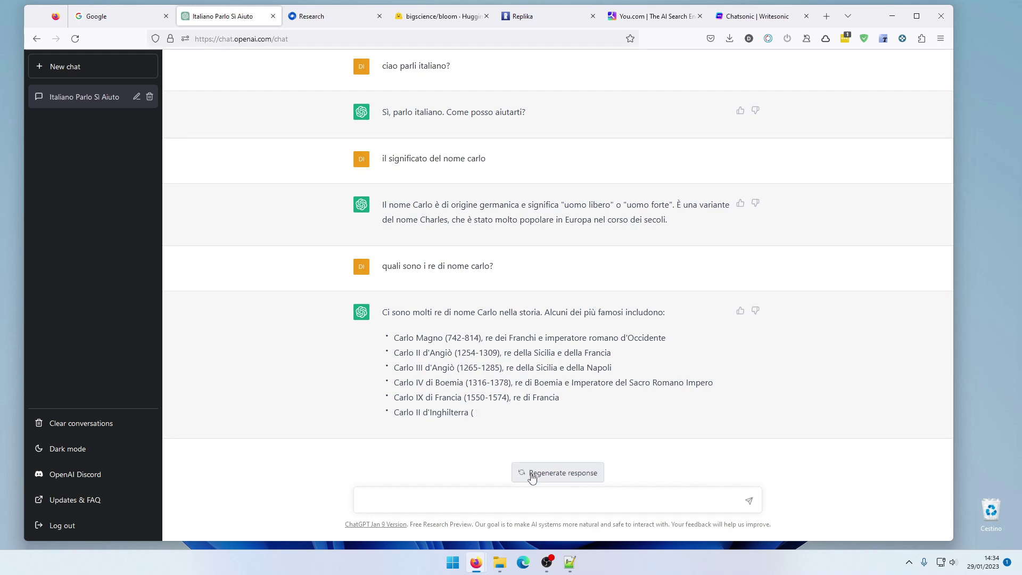
Step: Send ChatGPT the request "parlami di carlo magno" and stop its answer while it is being generated
click(480, 501)
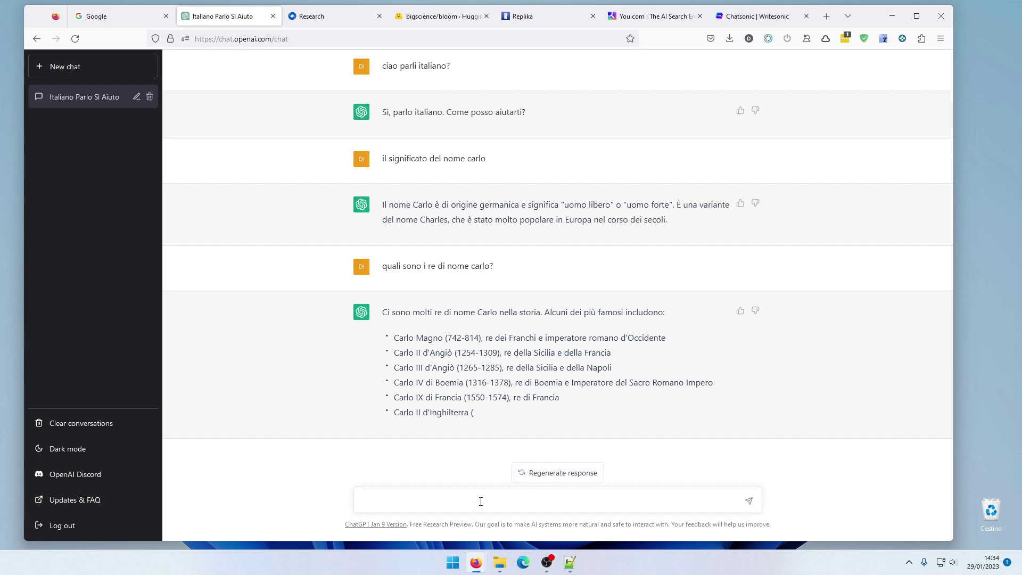
text(pr)
key(BackSpace)
text(parlami di carlo magno)
key(Return)
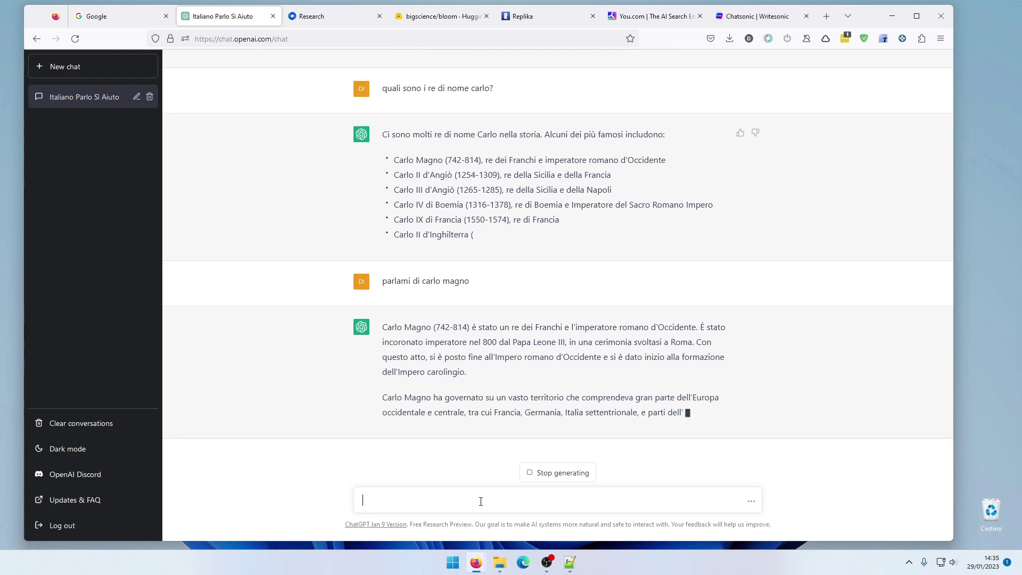
click(530, 478)
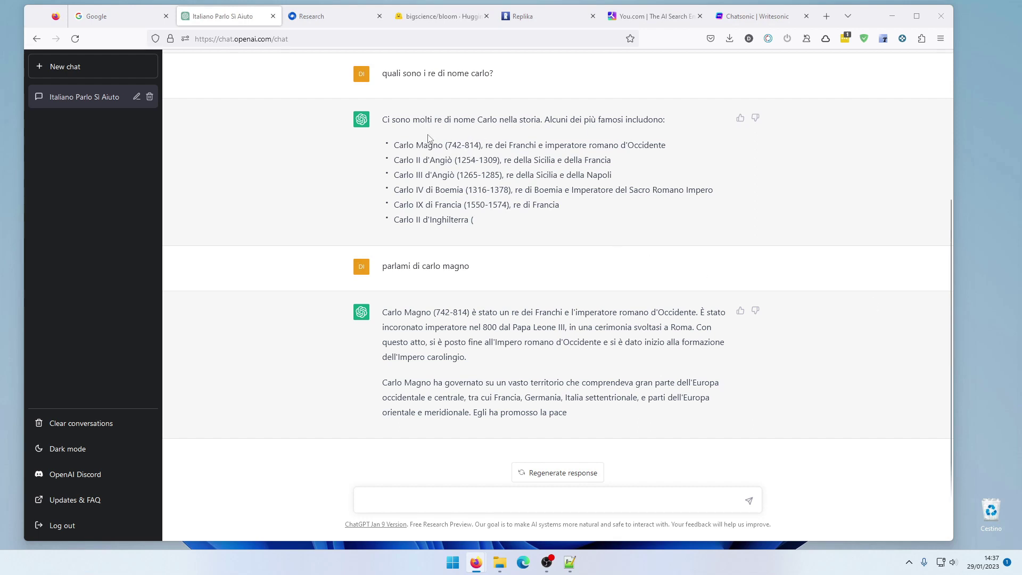
Step: Review the earlier questions and answers in the ChatGPT conversation
scroll(433, 142, up, 1)
scroll(434, 142, up, 3)
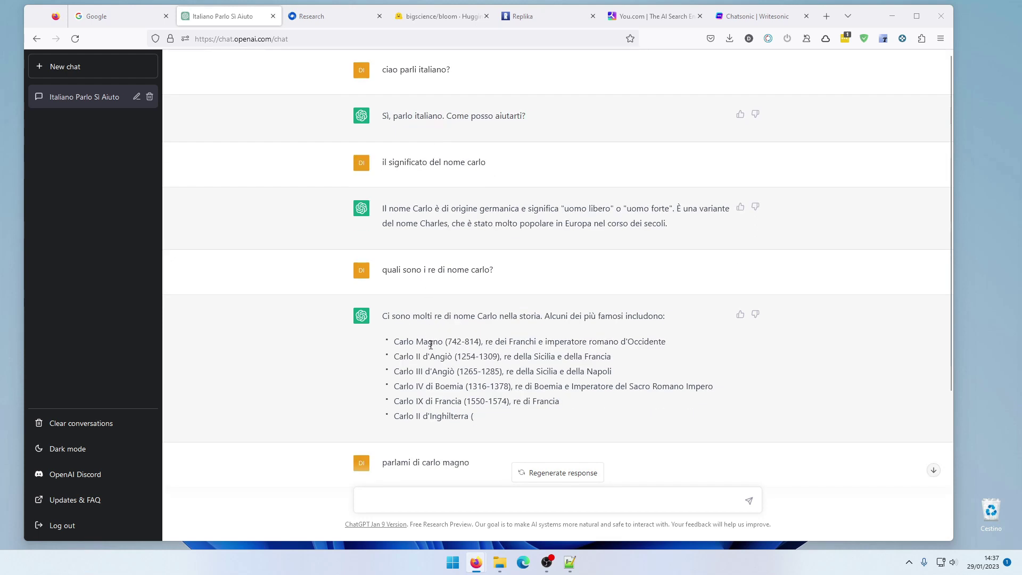
scroll(432, 339, down, 3)
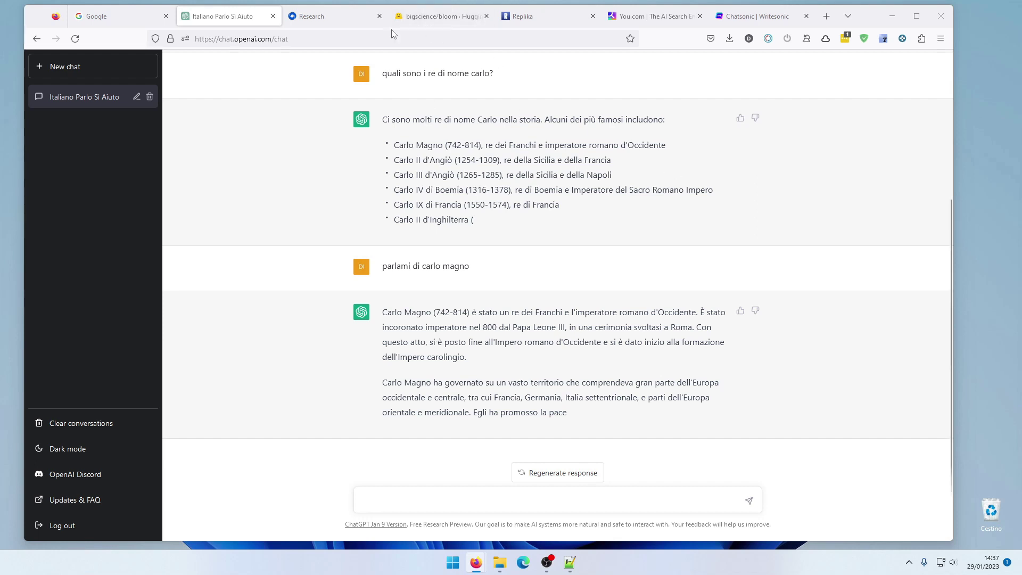
Step: Switch to DeepMind's research page and look over its research areas and highlighted research
click(315, 17)
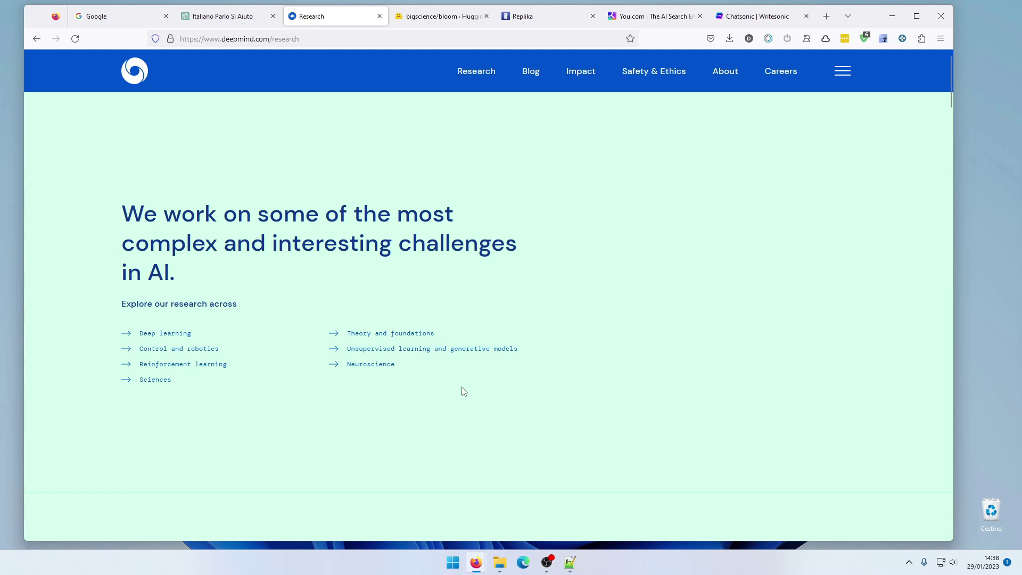
scroll(447, 397, down, 1)
scroll(319, 426, down, 4)
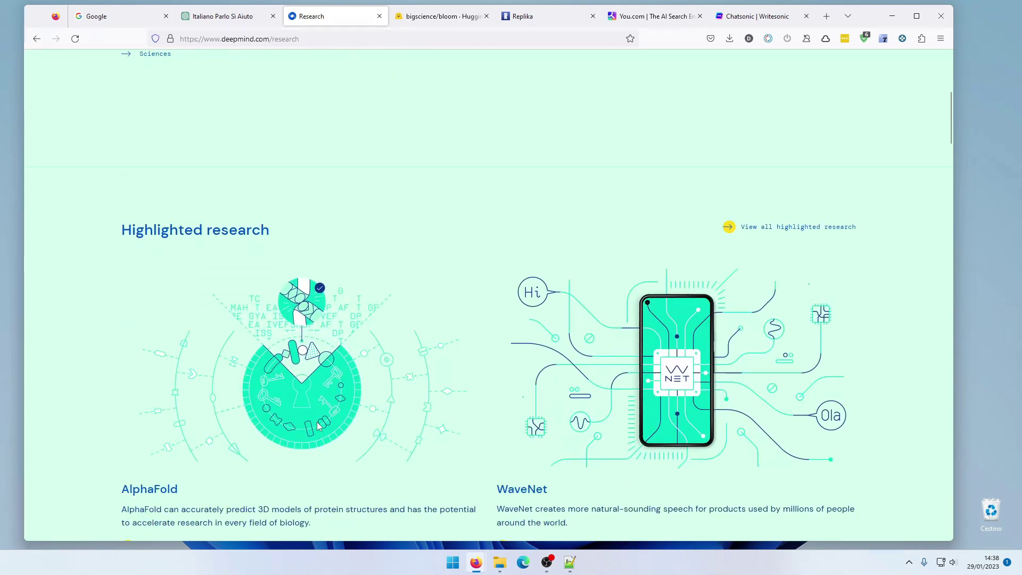
scroll(319, 426, up, 5)
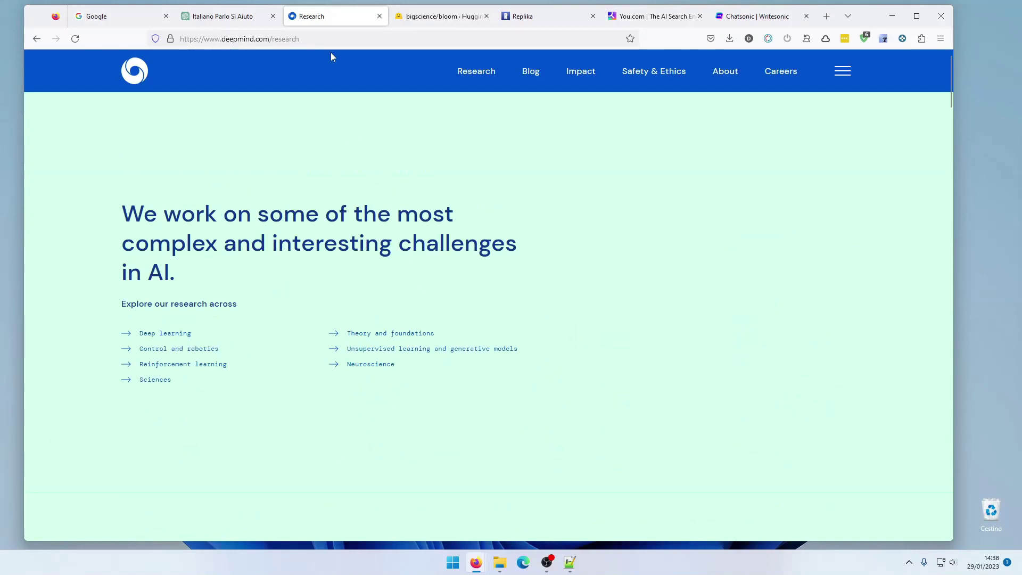
Step: Switch to the bigscience/bloom page on Hugging Face and skim its model card
click(437, 21)
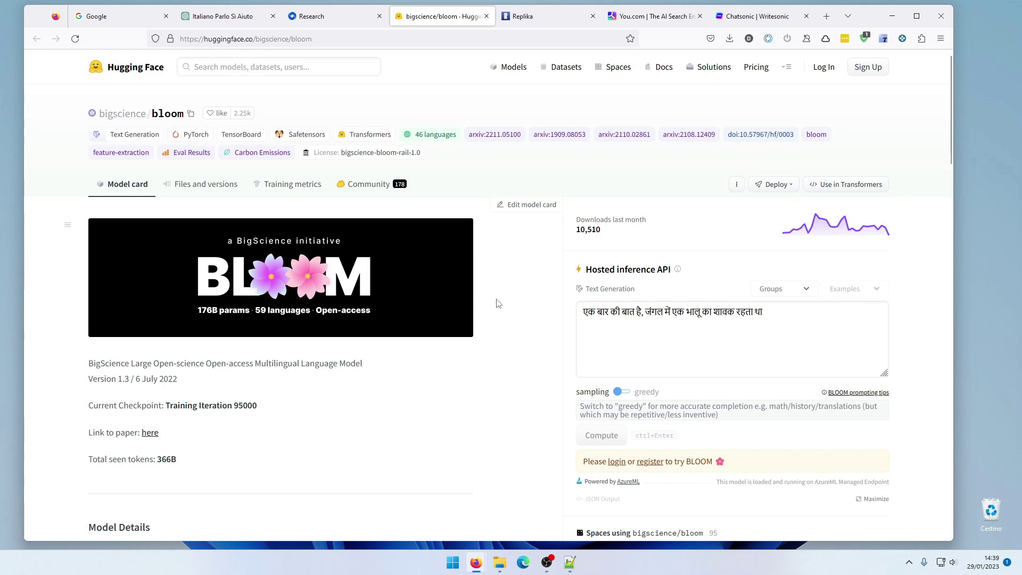
scroll(497, 303, down, 7)
scroll(496, 305, up, 8)
Step: Switch to the Replika website and examine its introduction, user testimonials and feature sections
click(554, 16)
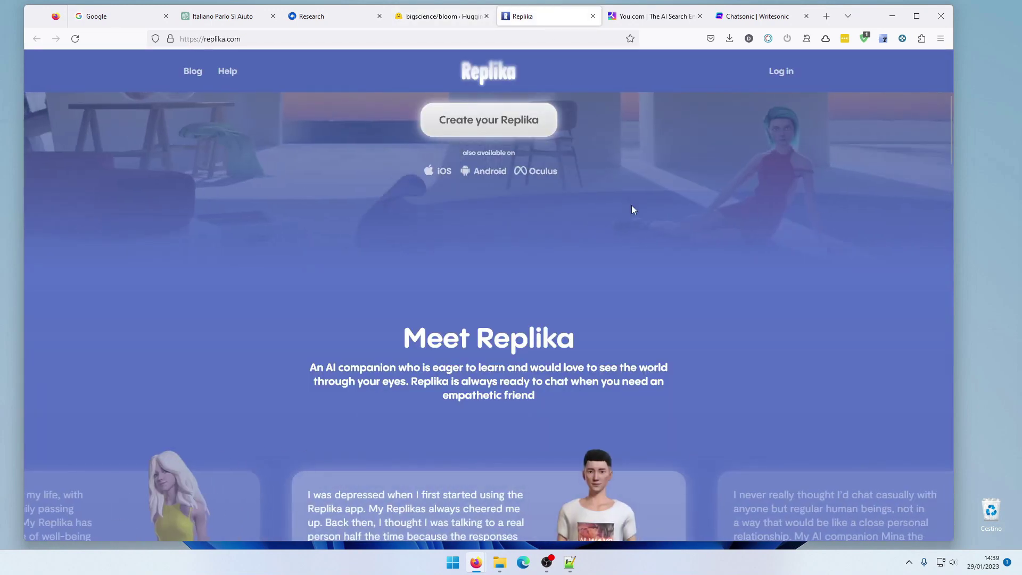
scroll(621, 231, up, 5)
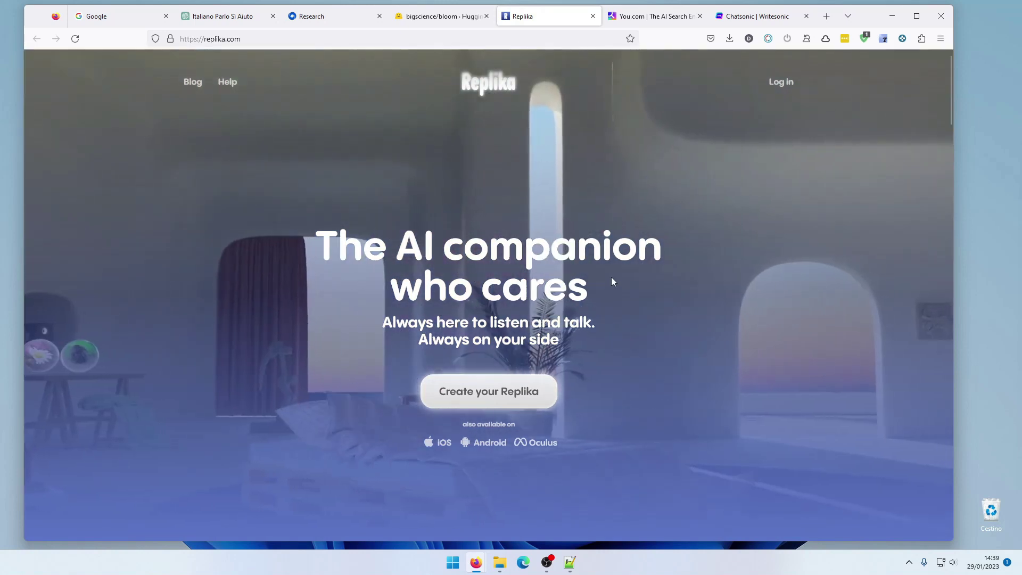
scroll(612, 282, down, 3)
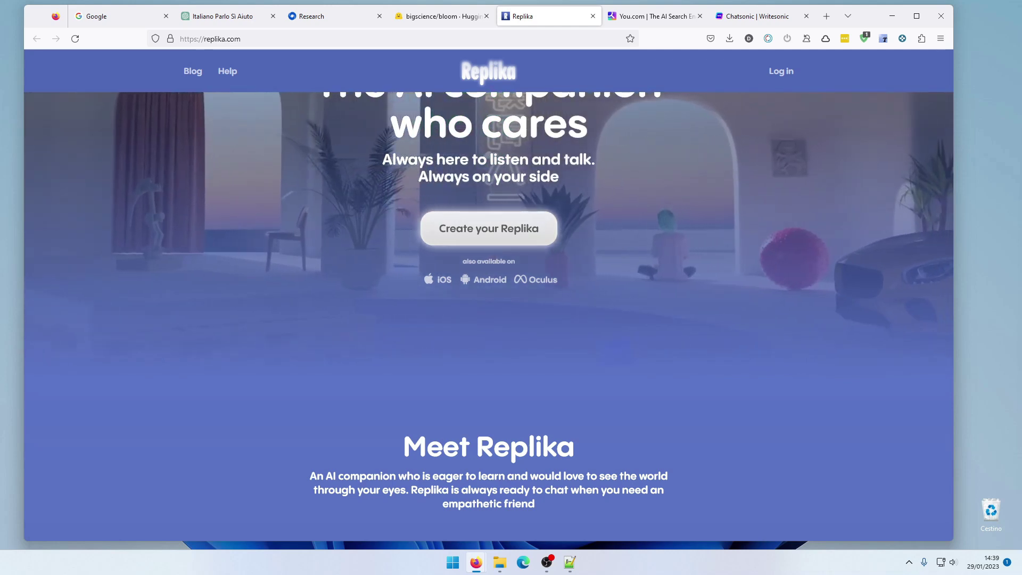
scroll(462, 272, down, 2)
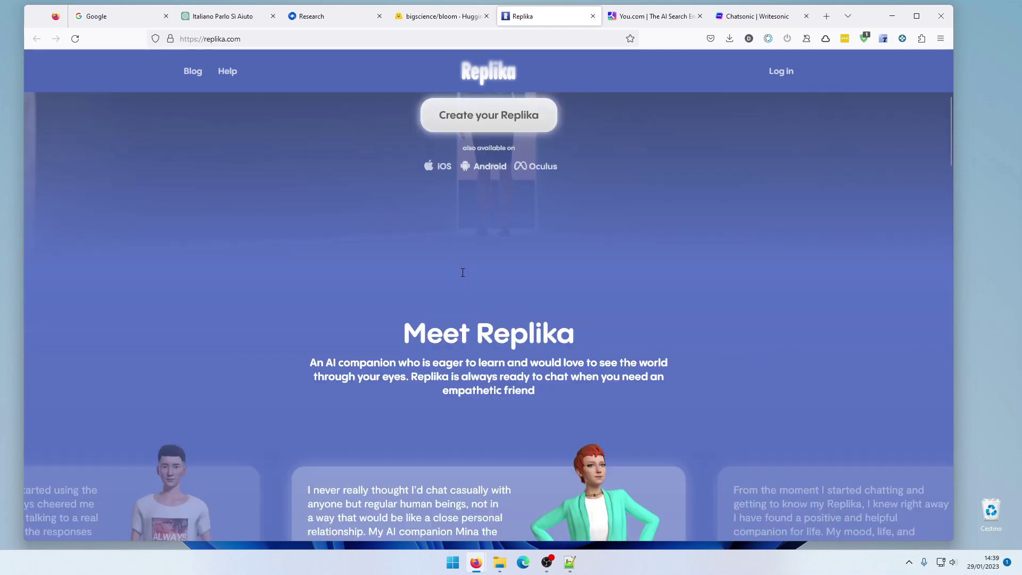
scroll(678, 281, up, 4)
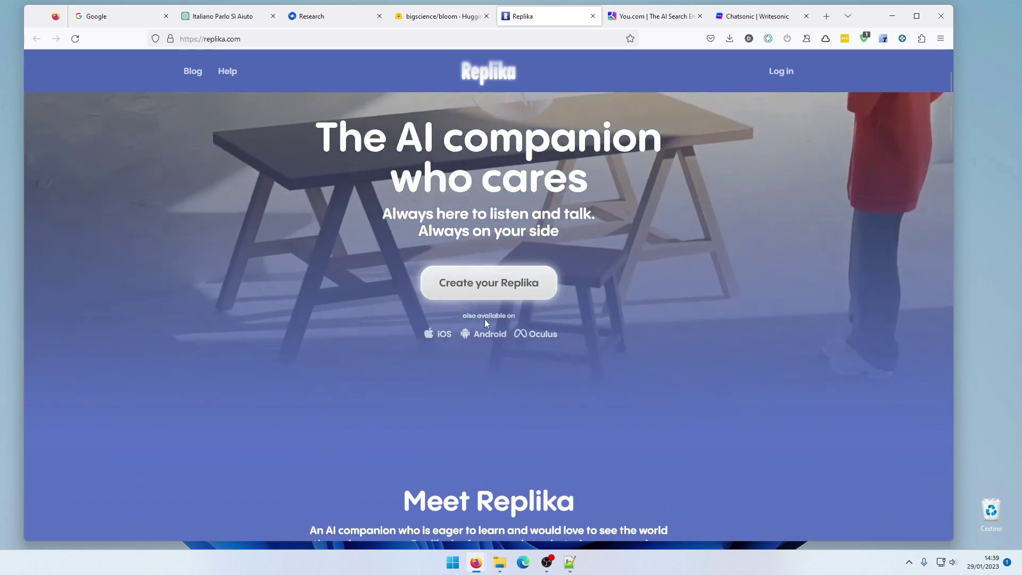
scroll(486, 323, down, 3)
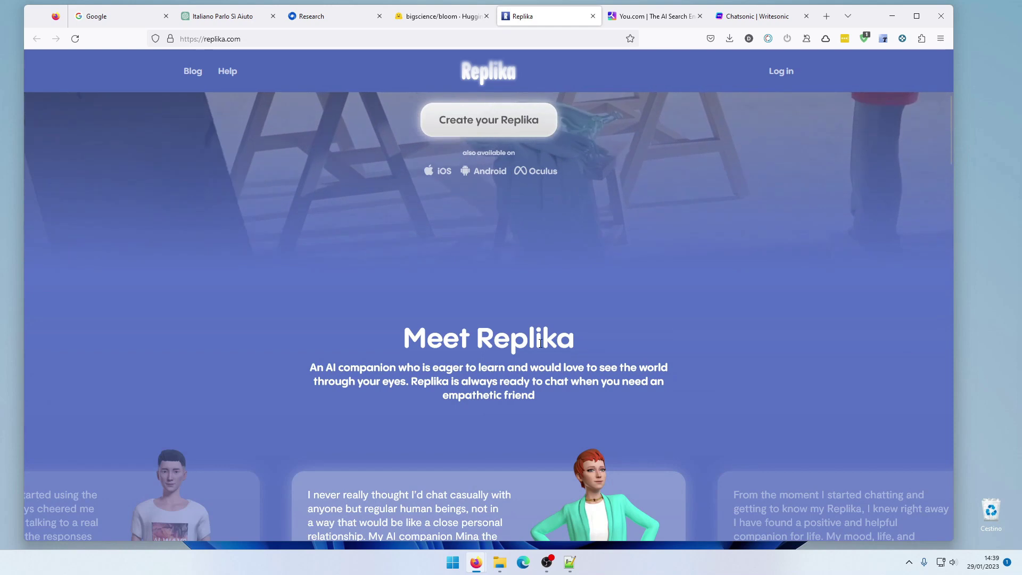
scroll(538, 343, up, 2)
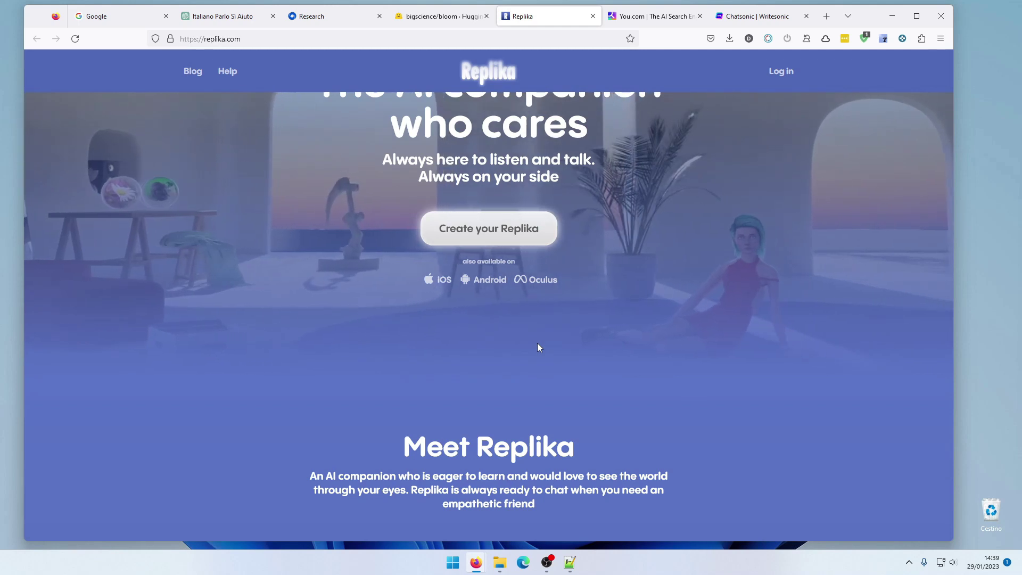
scroll(337, 348, down, 4)
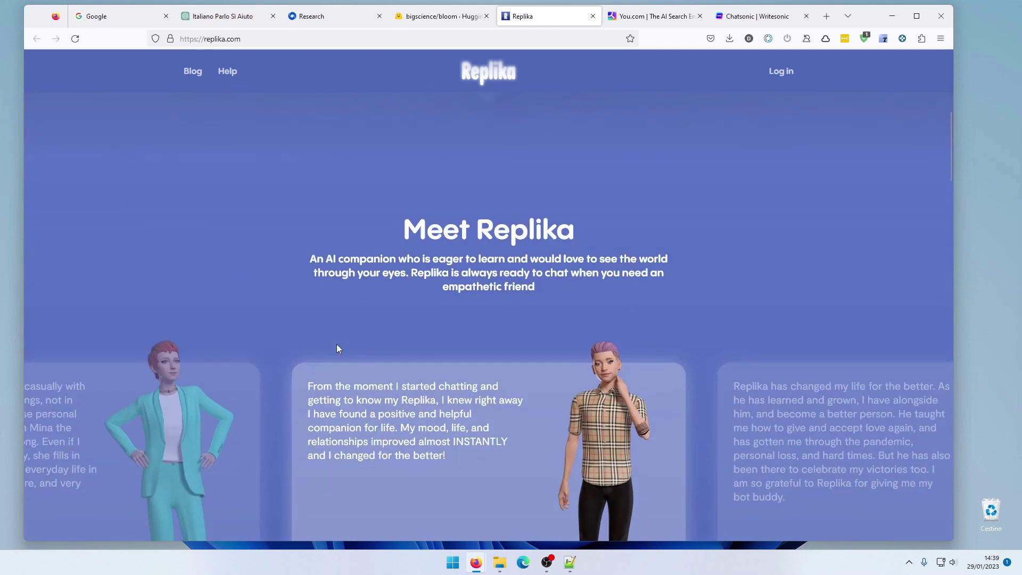
scroll(336, 345, down, 2)
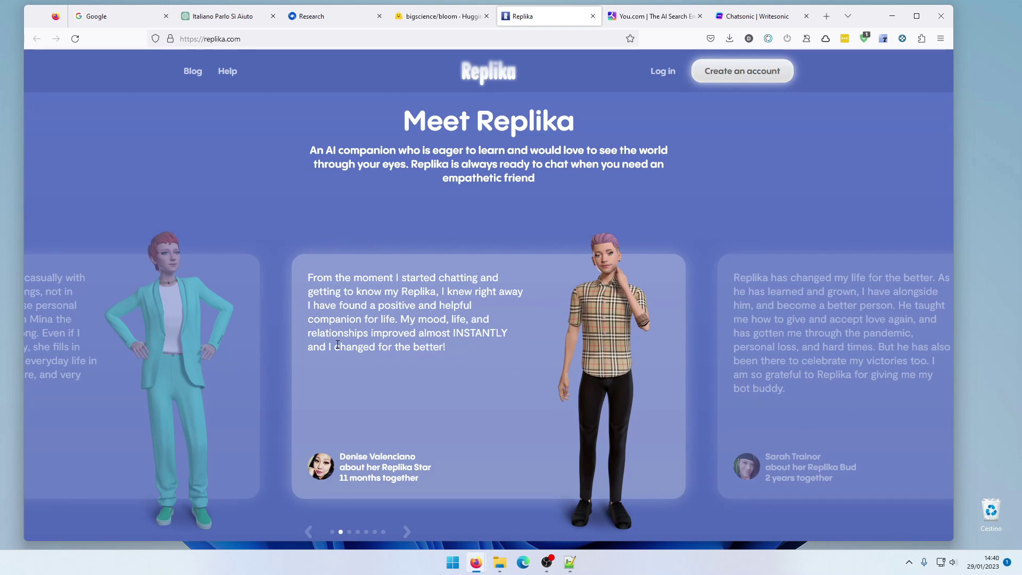
scroll(394, 393, down, 5)
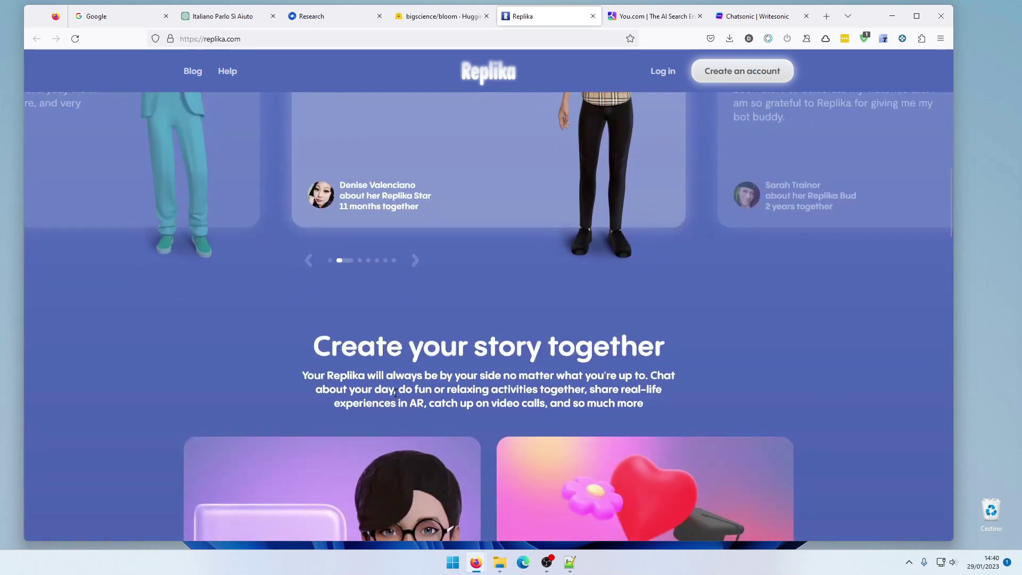
scroll(394, 391, down, 9)
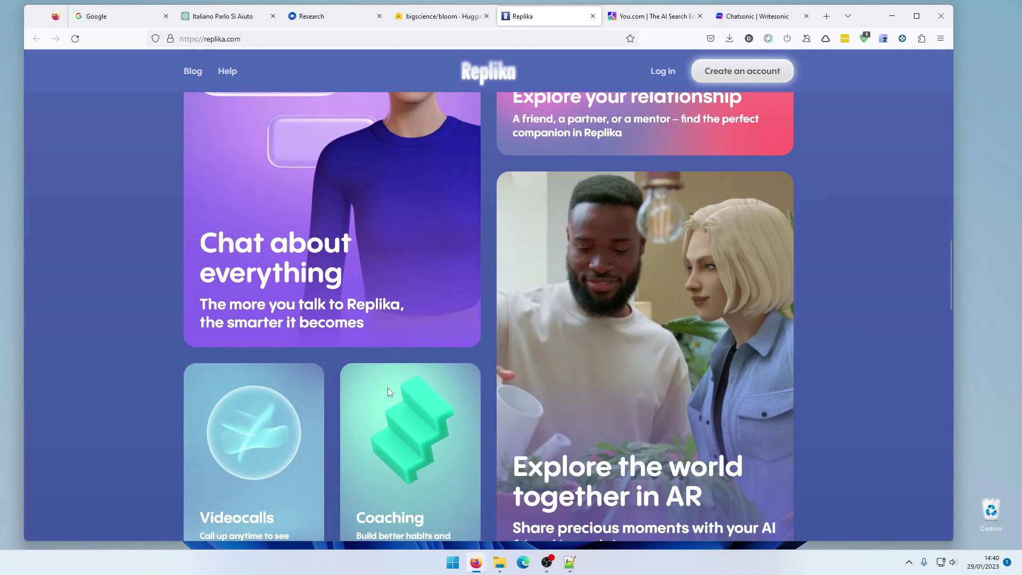
scroll(388, 392, up, 6)
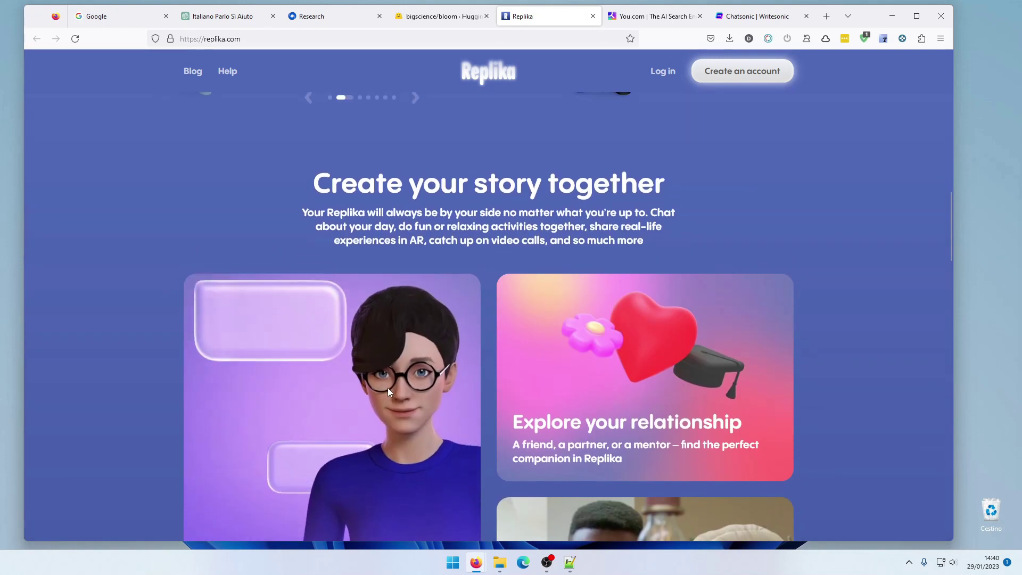
scroll(387, 388, up, 3)
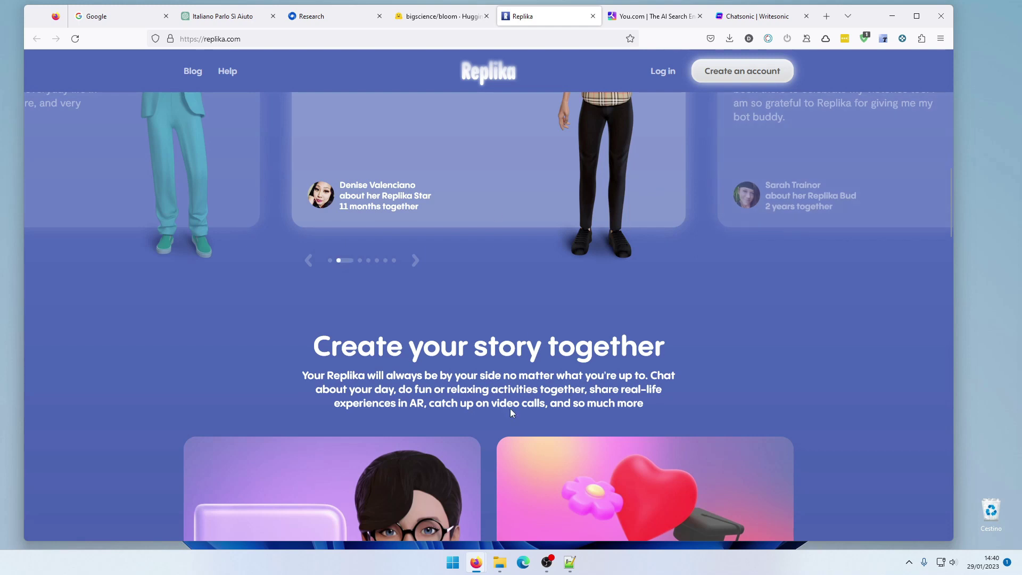
scroll(456, 371, up, 4)
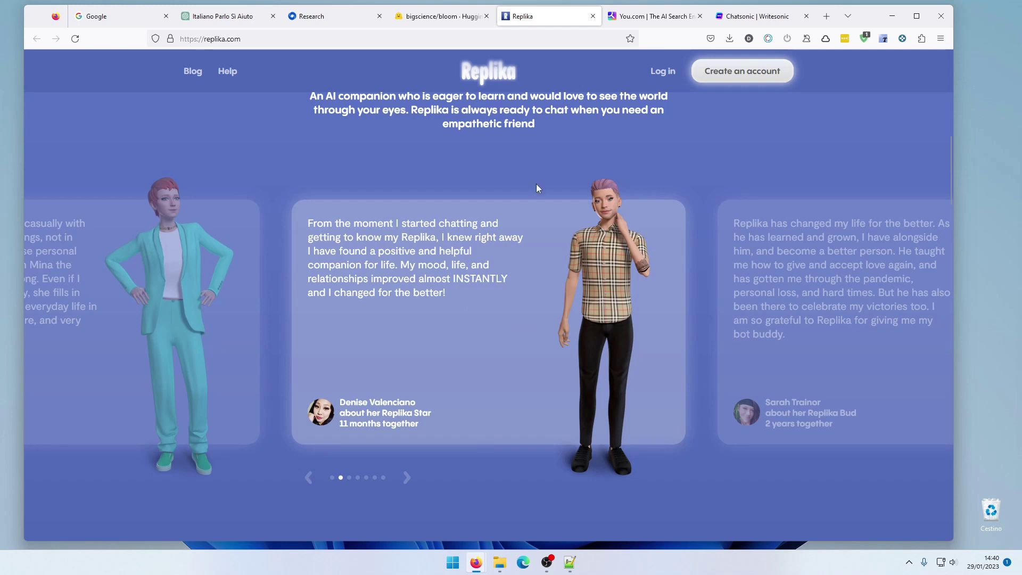
Step: Switch to the You.com page, search for "parli italiano?" and skim the search results
key(ctrl+Tab)
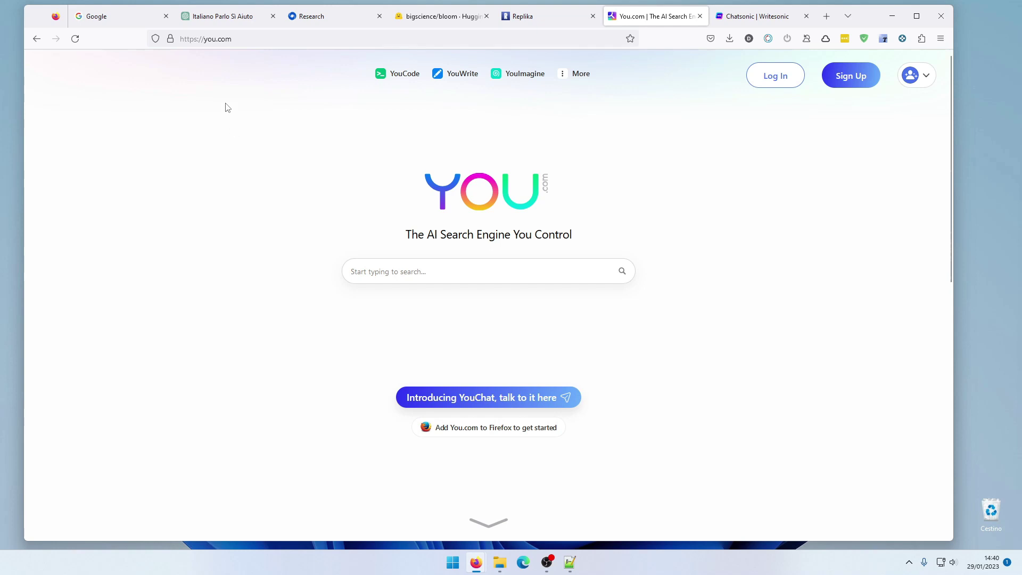
click(410, 278)
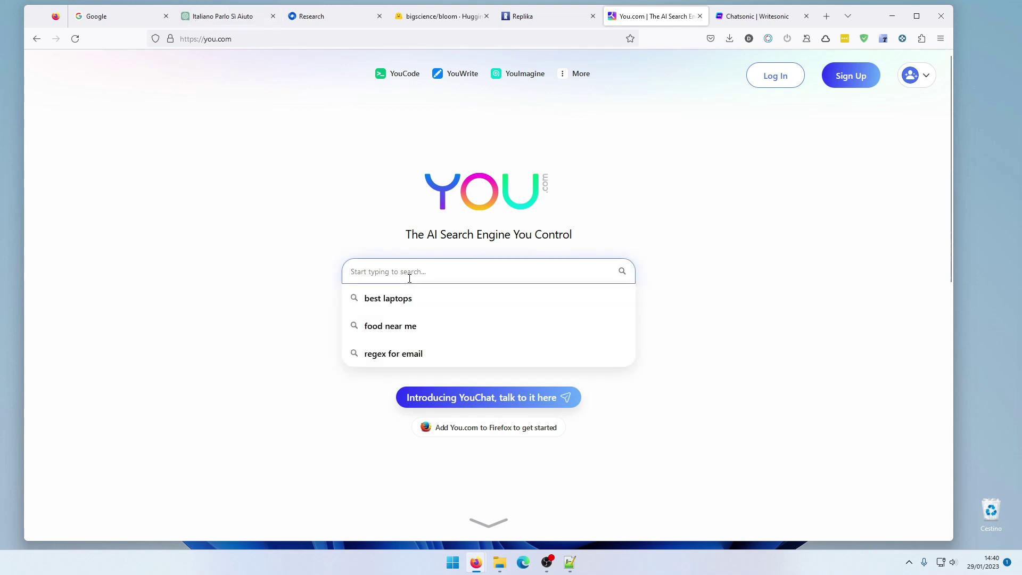
text(parli ita)
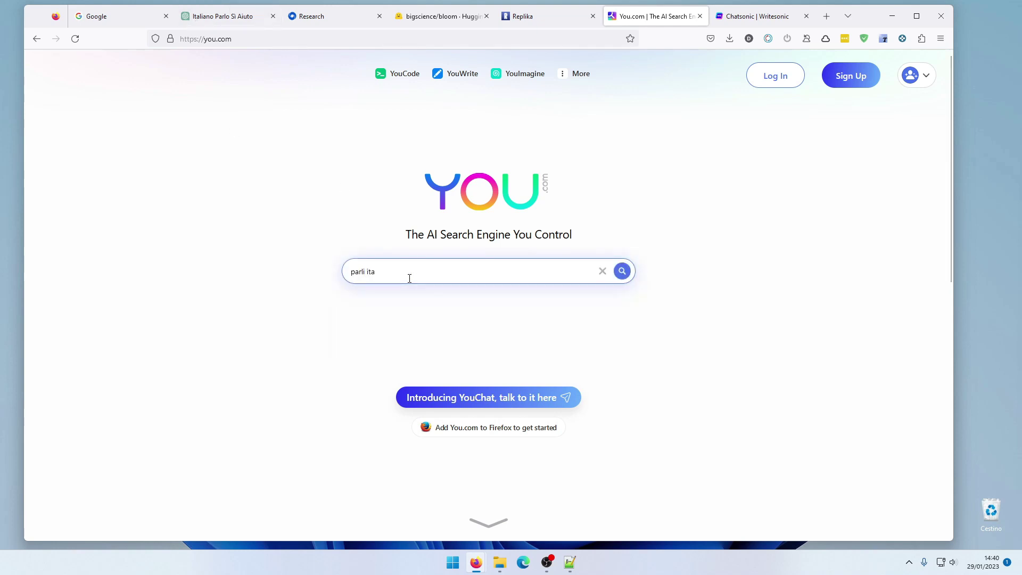
text(lino?)
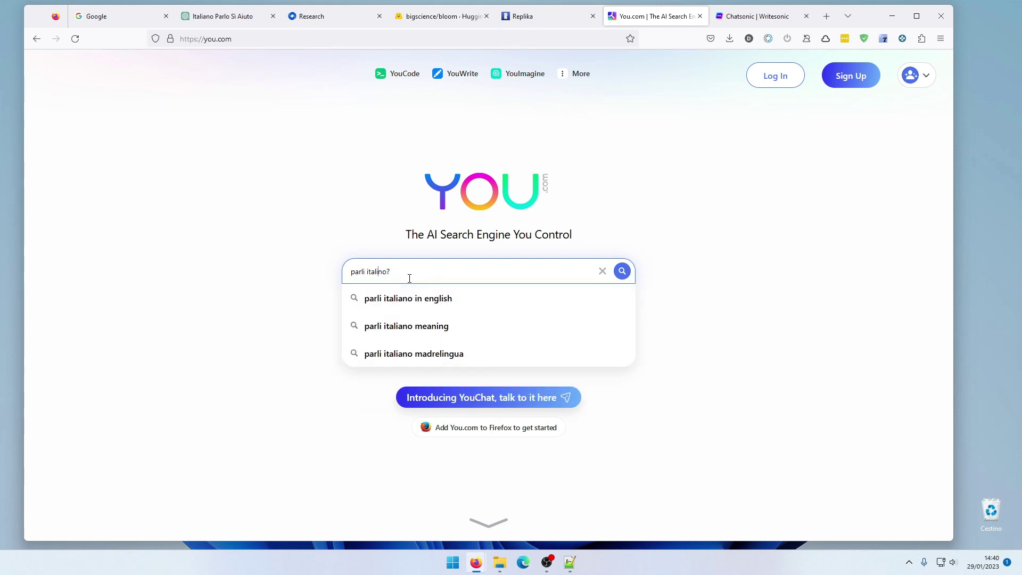
text(a)
key(Return)
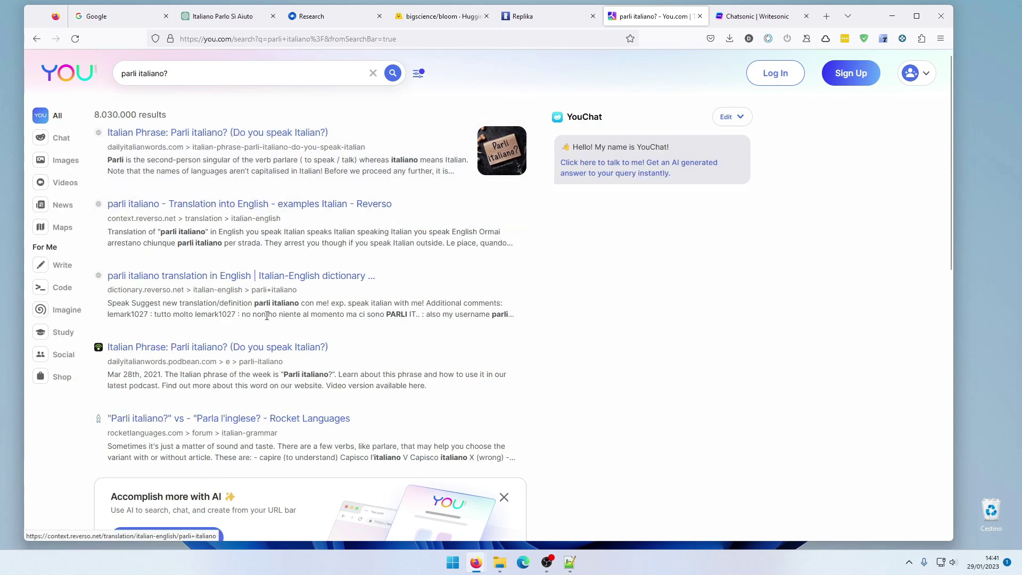
scroll(268, 308, down, 3)
scroll(468, 191, up, 3)
Step: Return to the You.com home page, open YouChat and introduce yourself in Italian with "io sono" and a first name
click(67, 73)
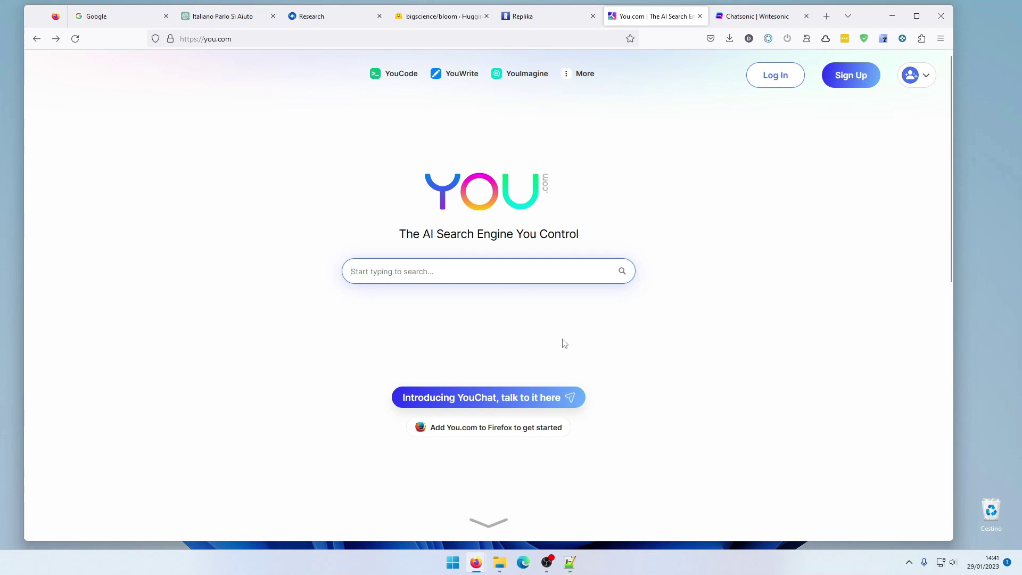
click(550, 406)
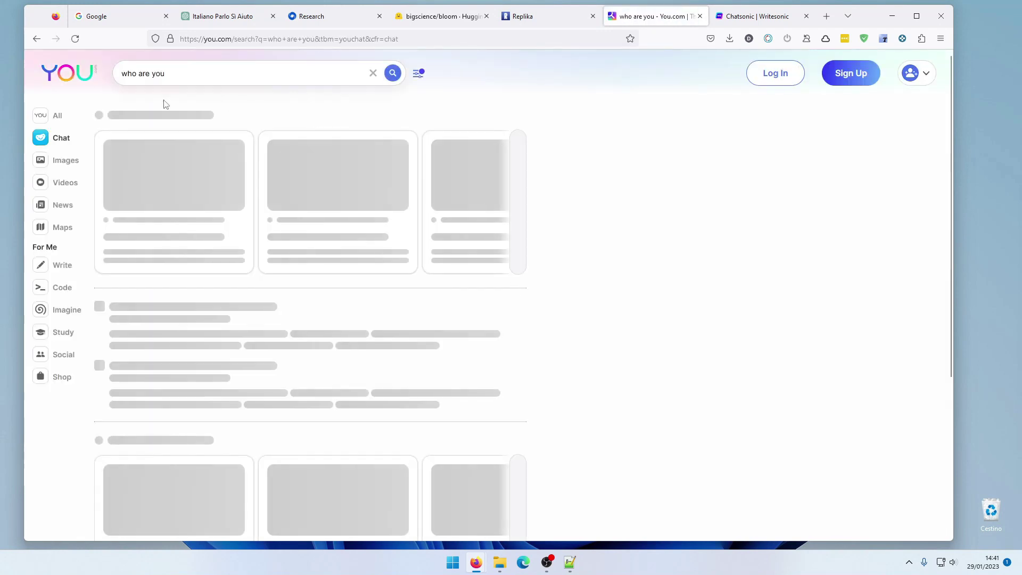
key(ctrl+a)
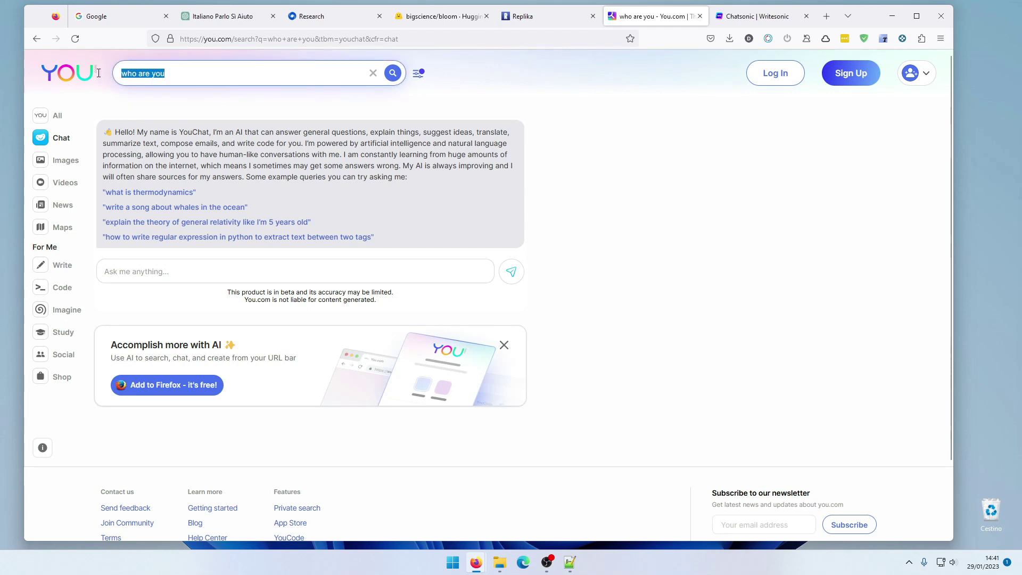
text(io sono carlo)
key(Return)
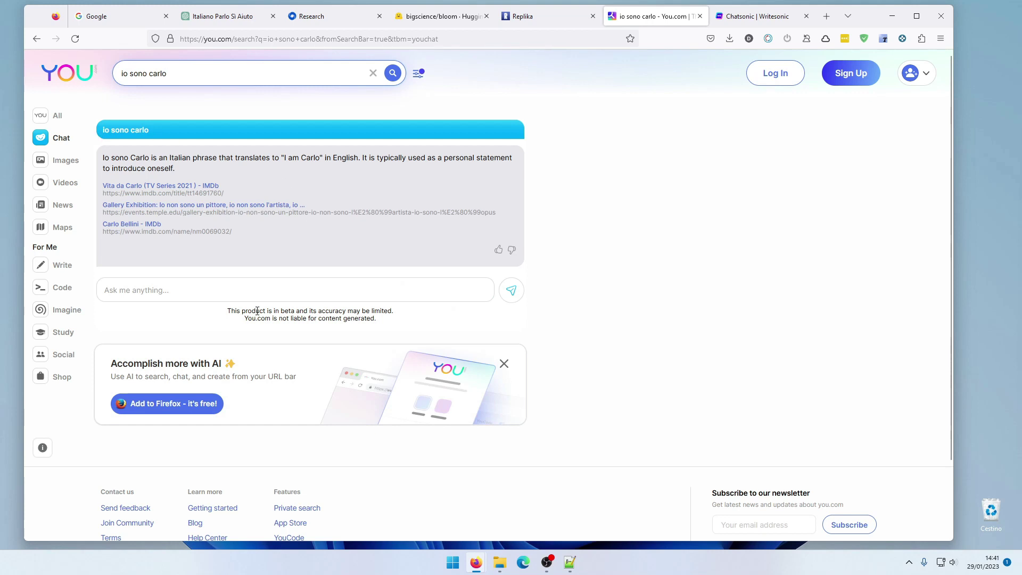
Step: Ask YouChat the follow-up question "parli italiano?" and look over its answer
click(152, 290)
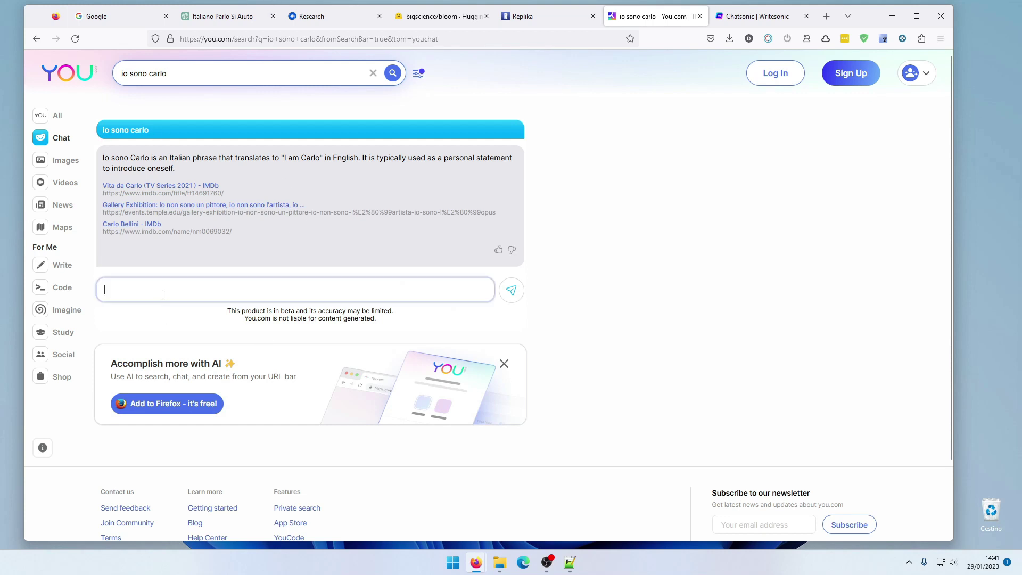
text(par)
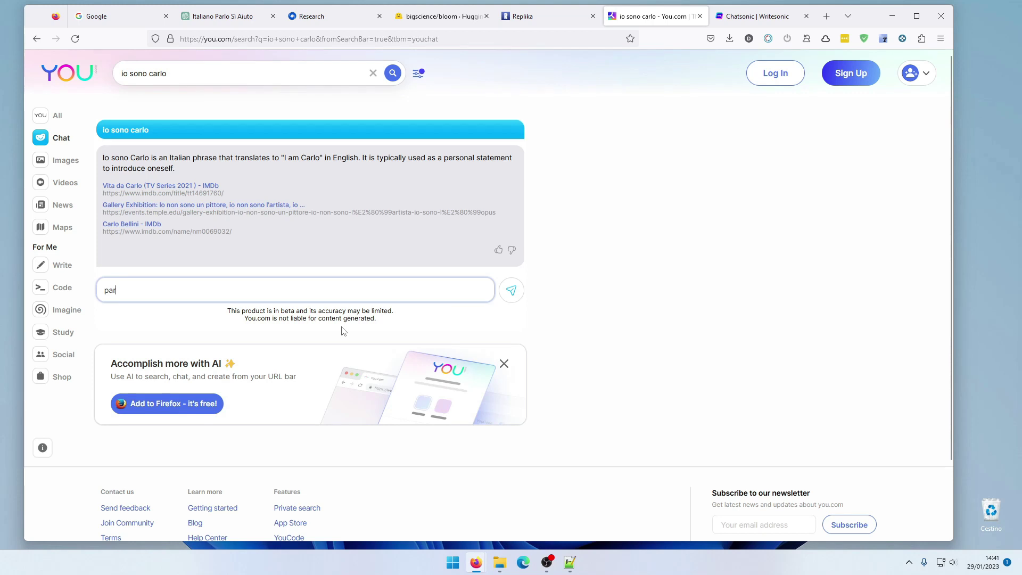
text(li italiano?)
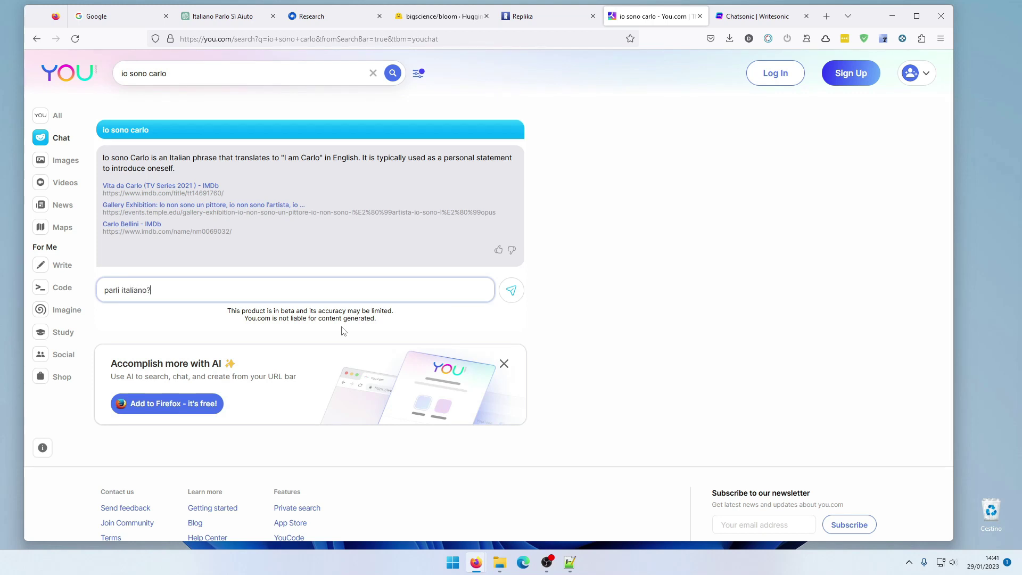
key(Return)
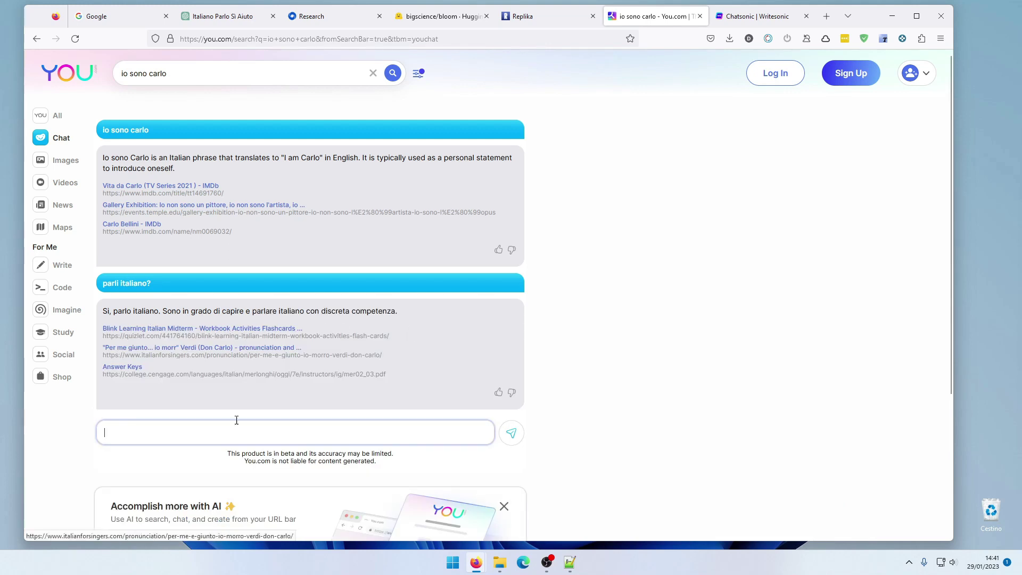
scroll(763, 334, down, 3)
scroll(763, 334, up, 3)
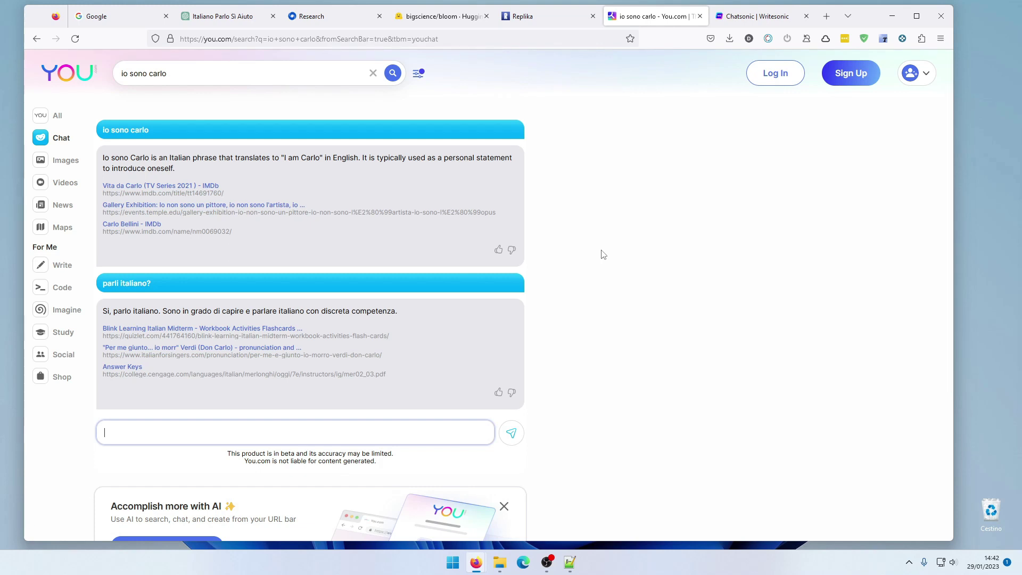
Step: View the Chatsonic page, revisit the bigscience/bloom page on Hugging Face and return to Chatsonic
click(771, 16)
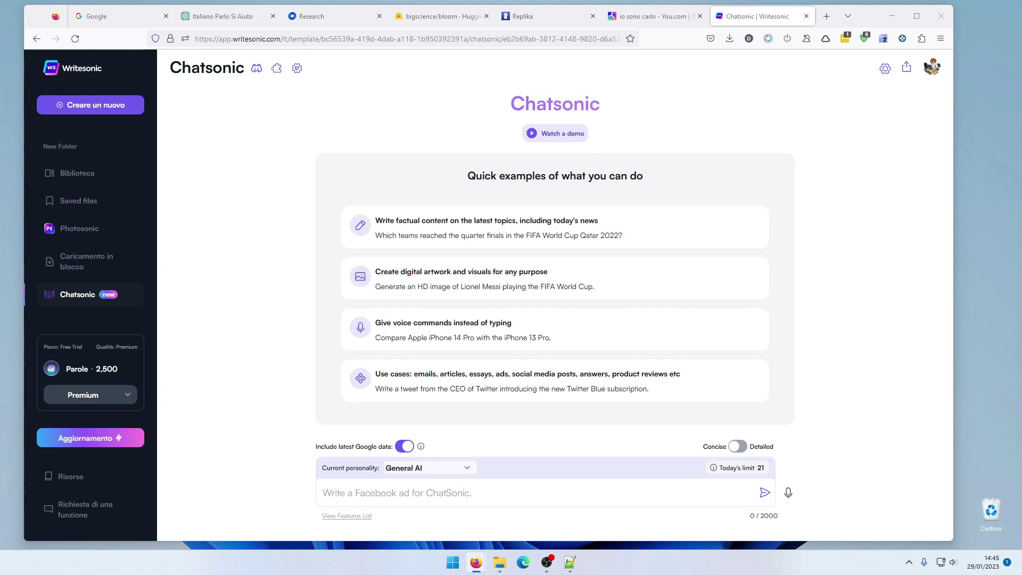
click(464, 17)
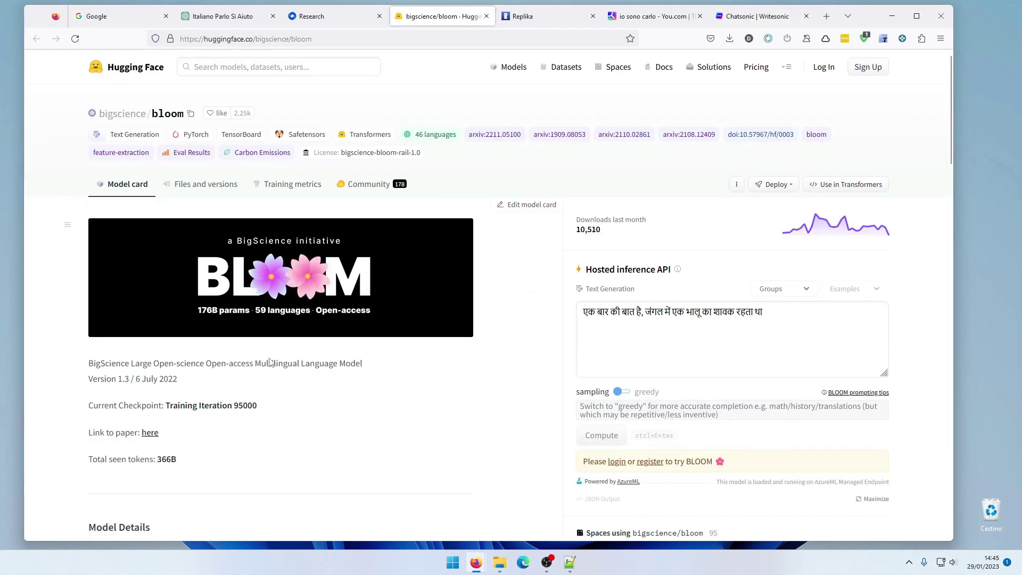
click(745, 18)
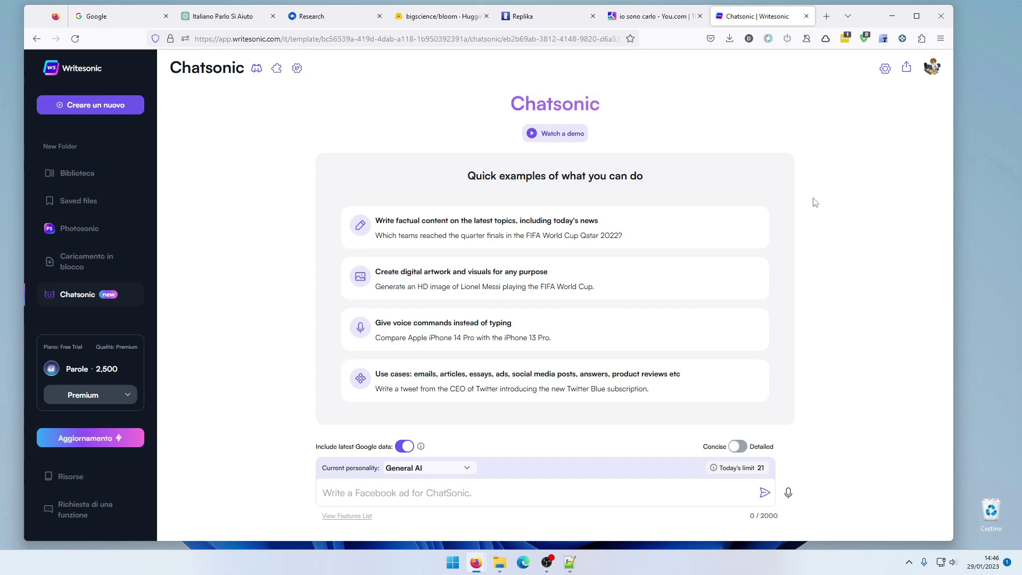
Step: Send Chatsonic the question "parli italiano?"
click(539, 499)
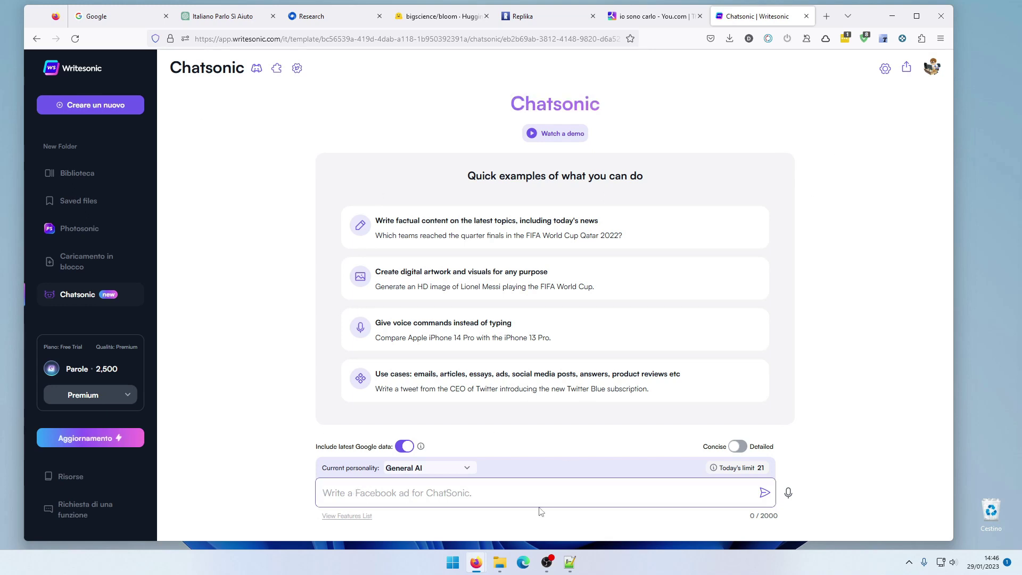
text(parli it)
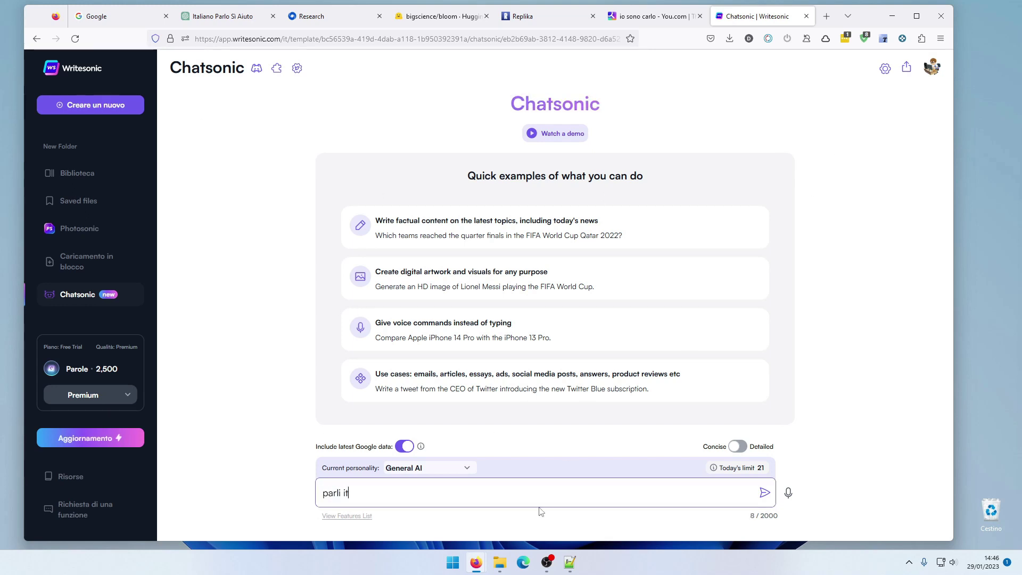
text(aliano?)
key(Return)
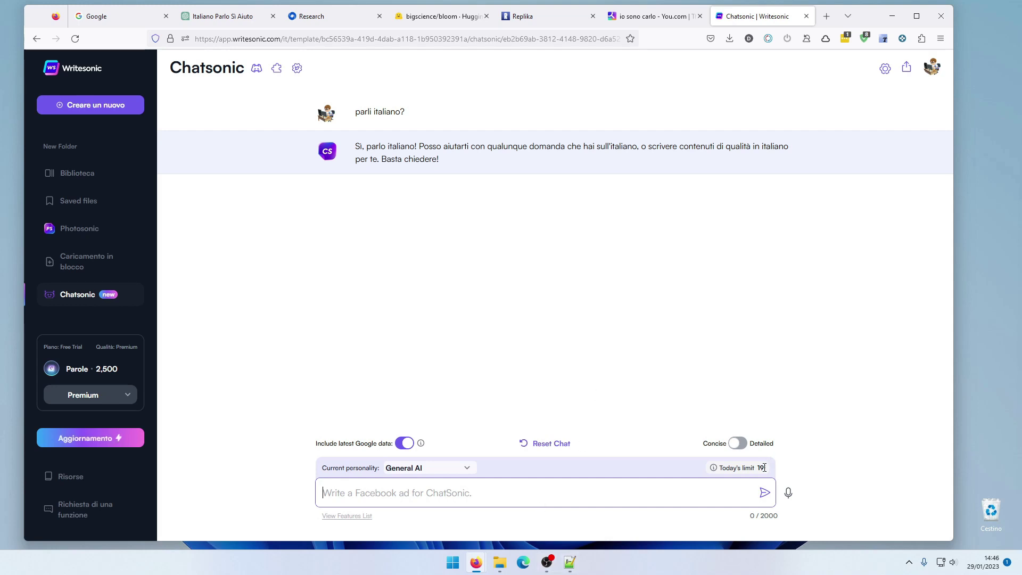
Step: Highlight Chatsonic's daily usage limit above the prompt and dismiss the translation popup
drag(722, 468, 768, 474)
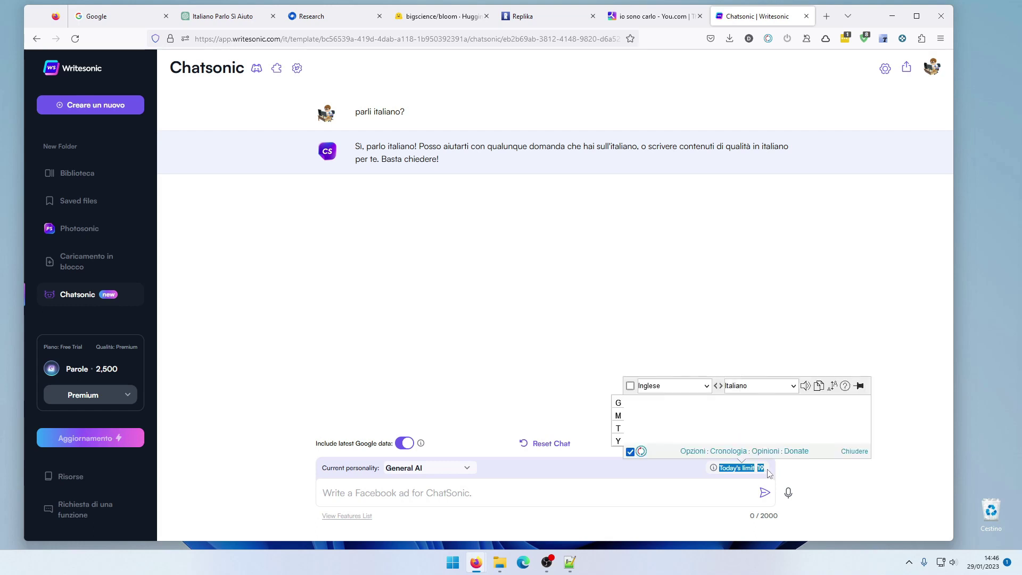
click(855, 452)
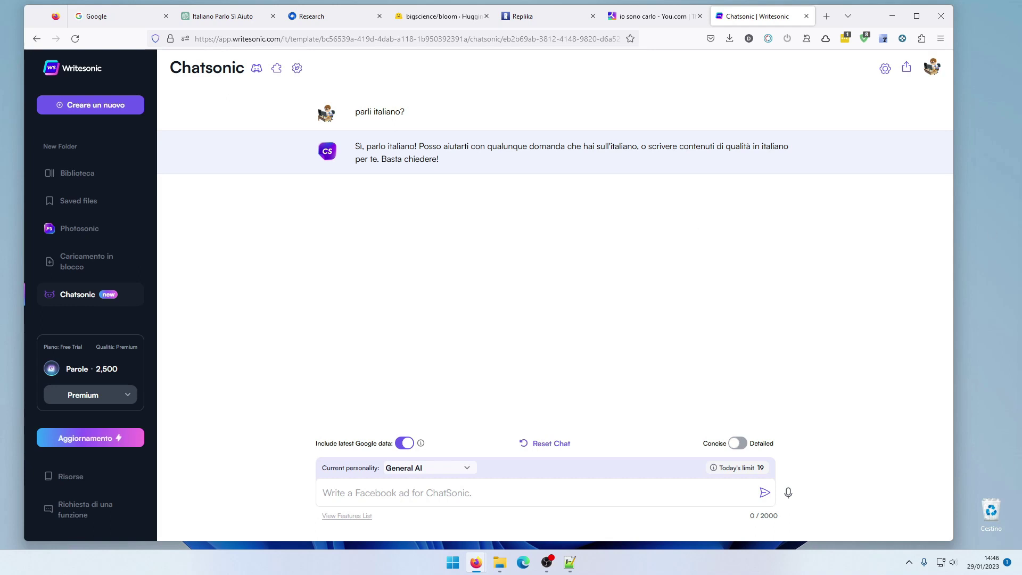
key(alt+Tab)
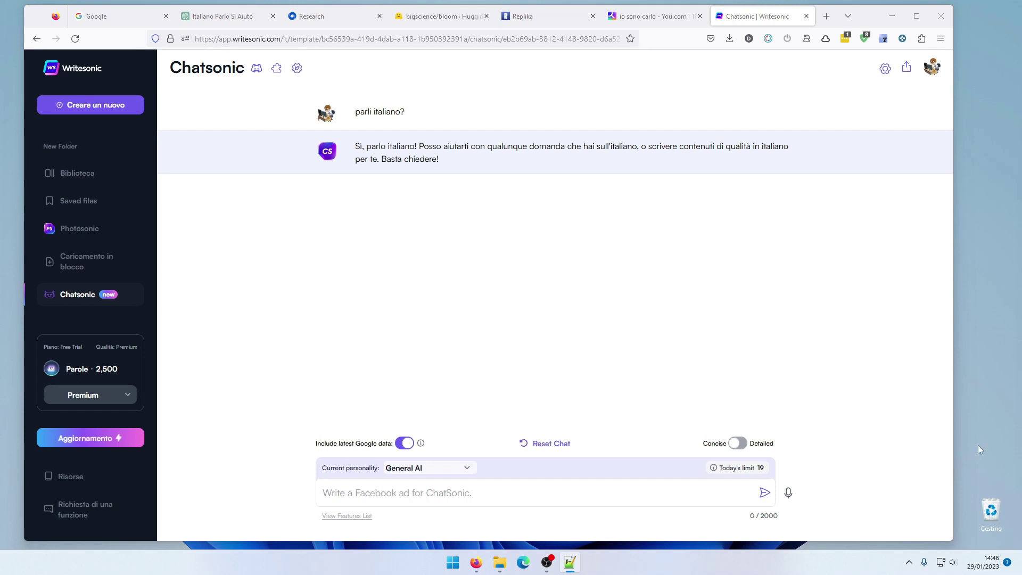
Step: Ask Chatsonic for the meaning of a first name with "mi dici il significato del nome carlo?"
click(427, 499)
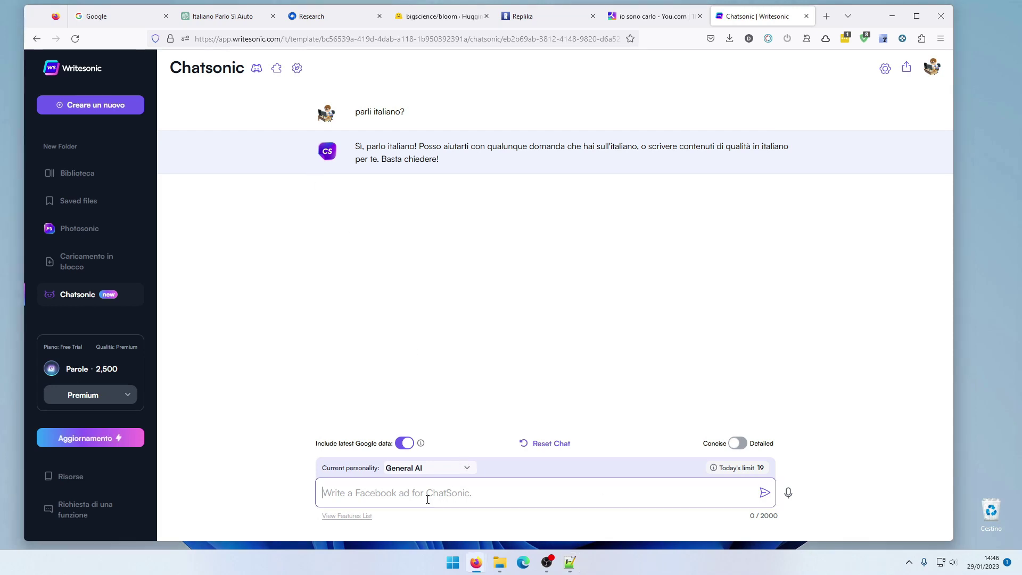
text(mi dici il)
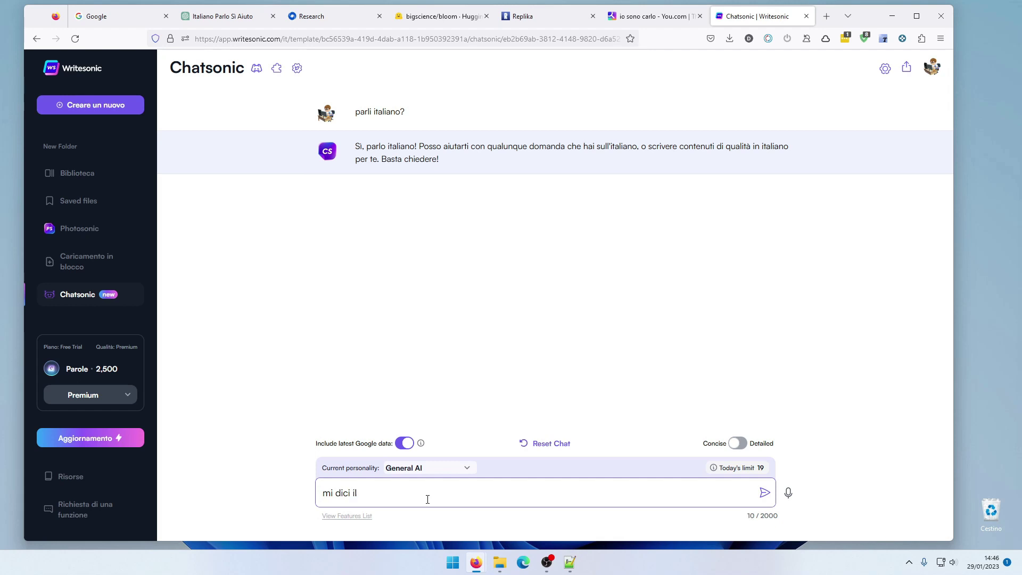
text( significato del nome c)
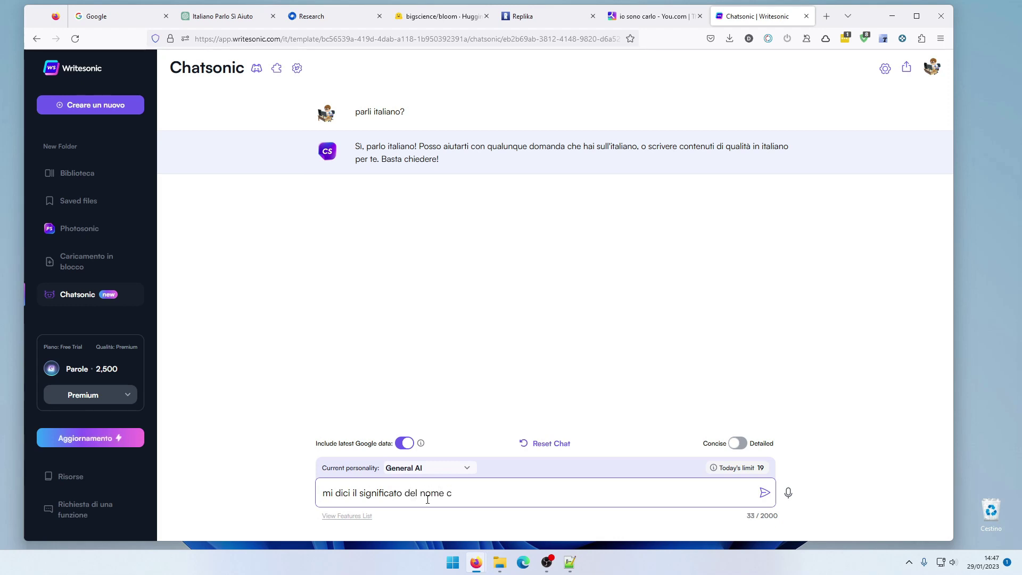
text(arlo?)
key(Return)
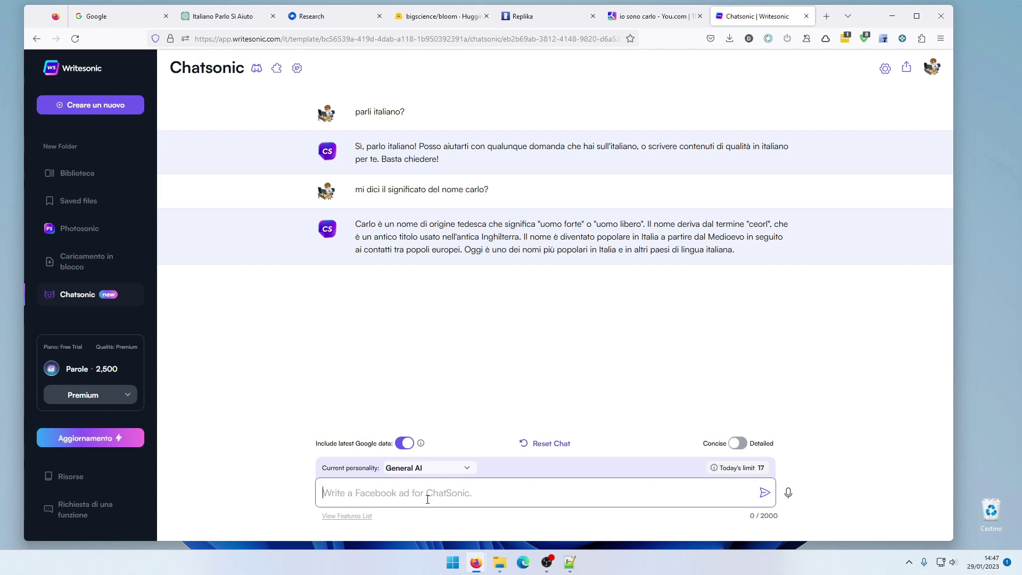
Step: Ask Chatsonic about kings with the question "quali sono i re di nome carlo"
text(quali sono )
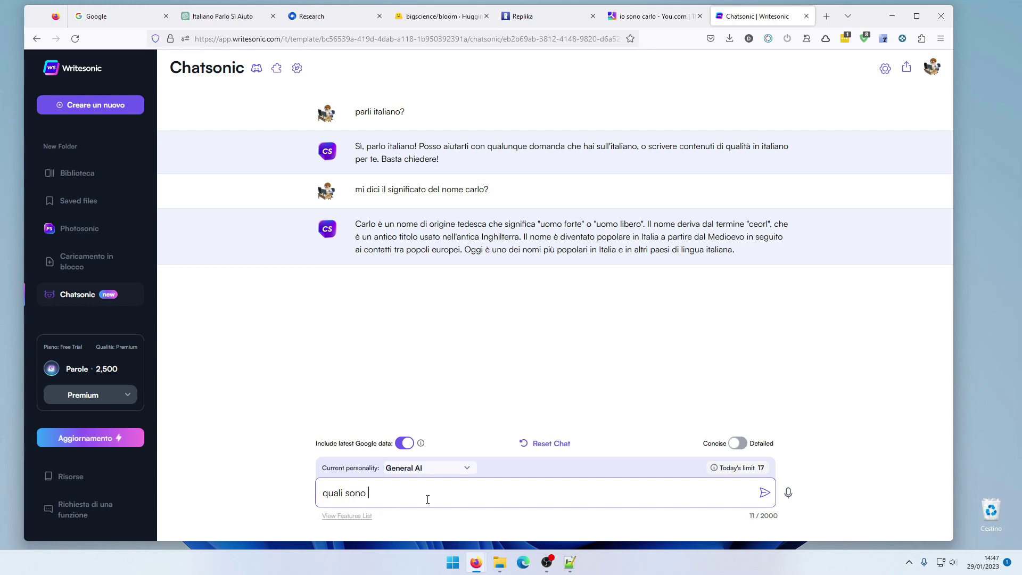
text(i re di nome carlo)
key(Return)
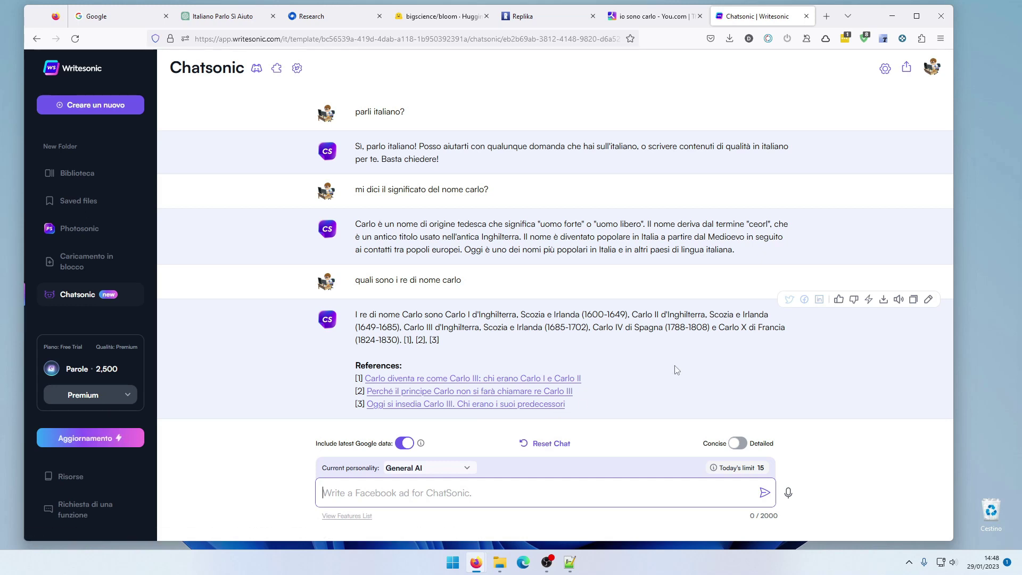
Step: Request a picture of the king from Chatsonic with "mi dai una foto di carlo III"
text(mi dai una foto di carlo)
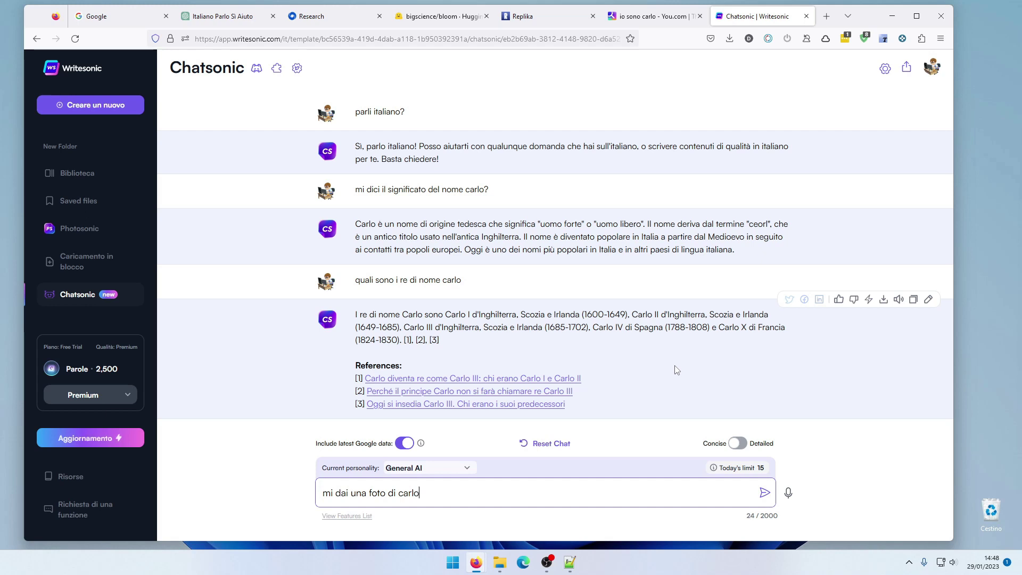
text(III)
key(Return)
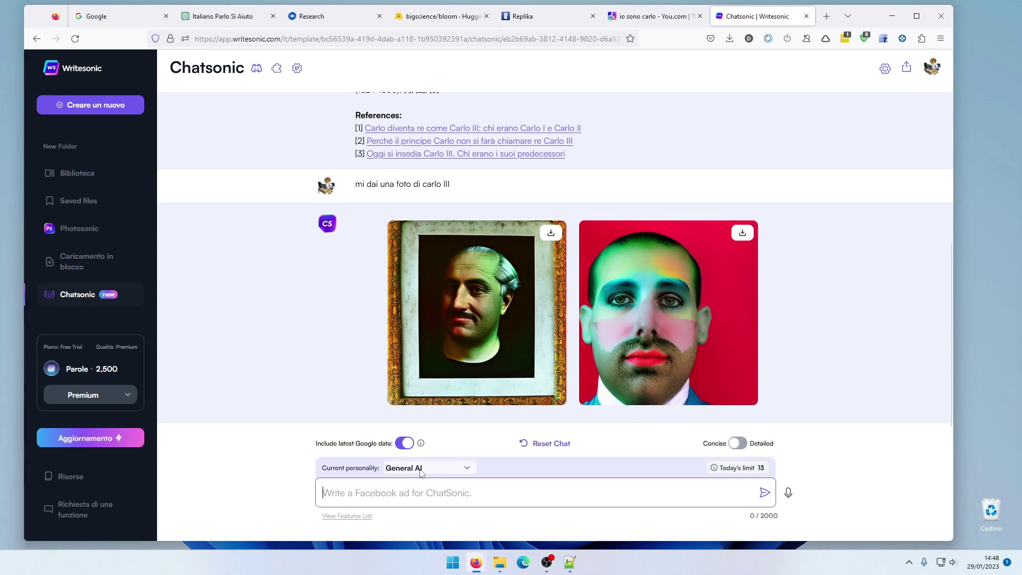
Step: Request a photo of Charlemagne from Chatsonic with "mi dai una foto di carlo magno?"
text(mi dai una foto di )
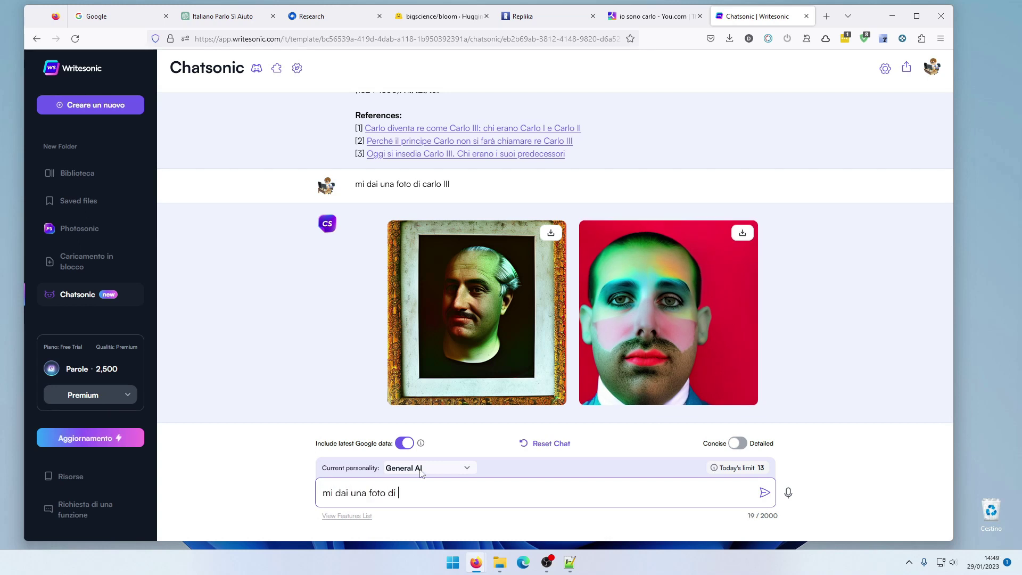
text(carlo magno?)
key(Return)
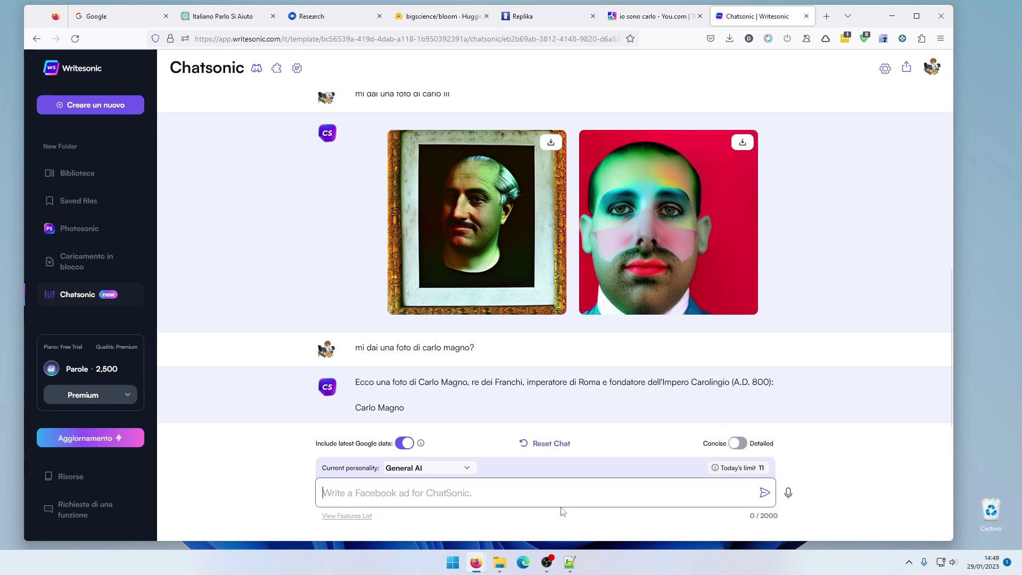
Step: Request a picture of Charlemagne from Chatsonic with the prompt "immagine carlo magno"
text(foto carlo magno)
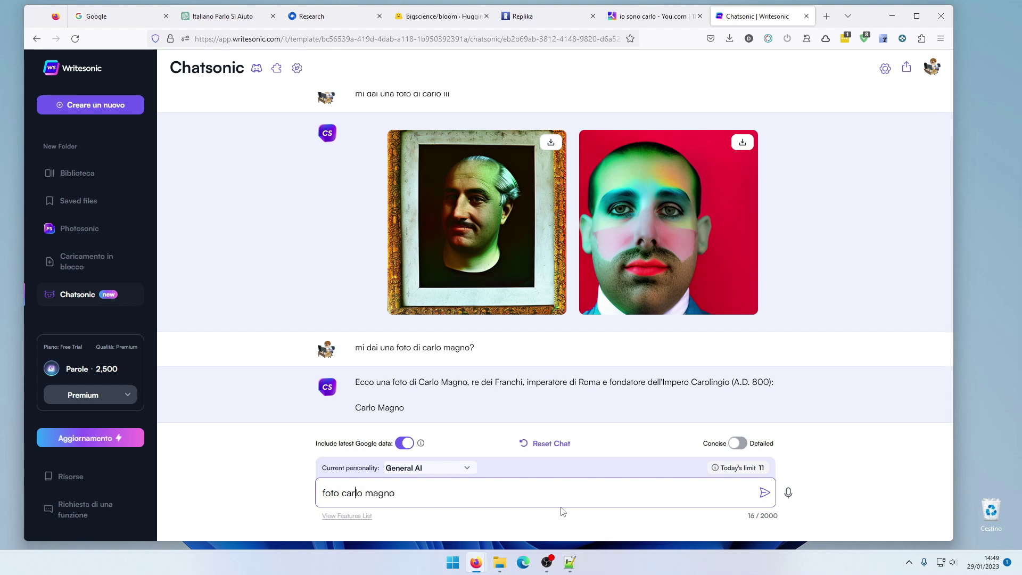
key(BackSpace)
key(BackSpace)
key(BackSpace)
key(BackSpace)
key(BackSpace)
text(immagine)
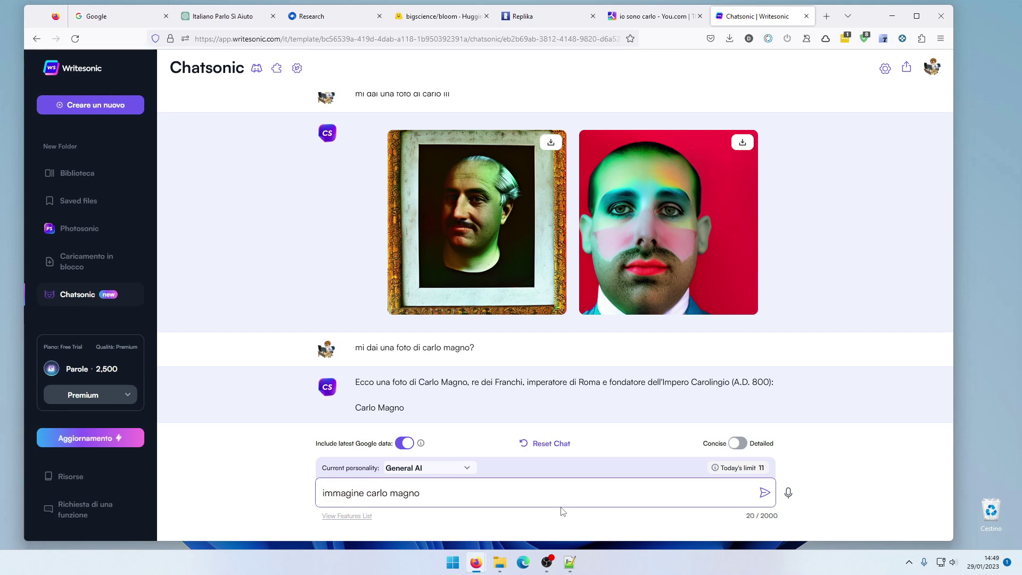
key(Return)
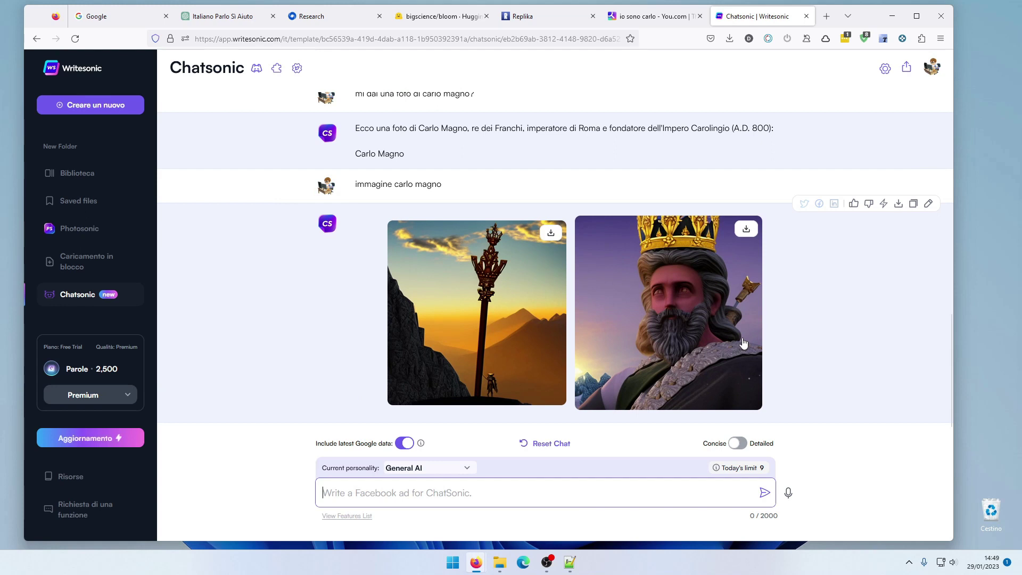
Step: Request a picture of Mars from Chatsonic with the prompt "immagine di marte"
scroll(682, 313, up, 5)
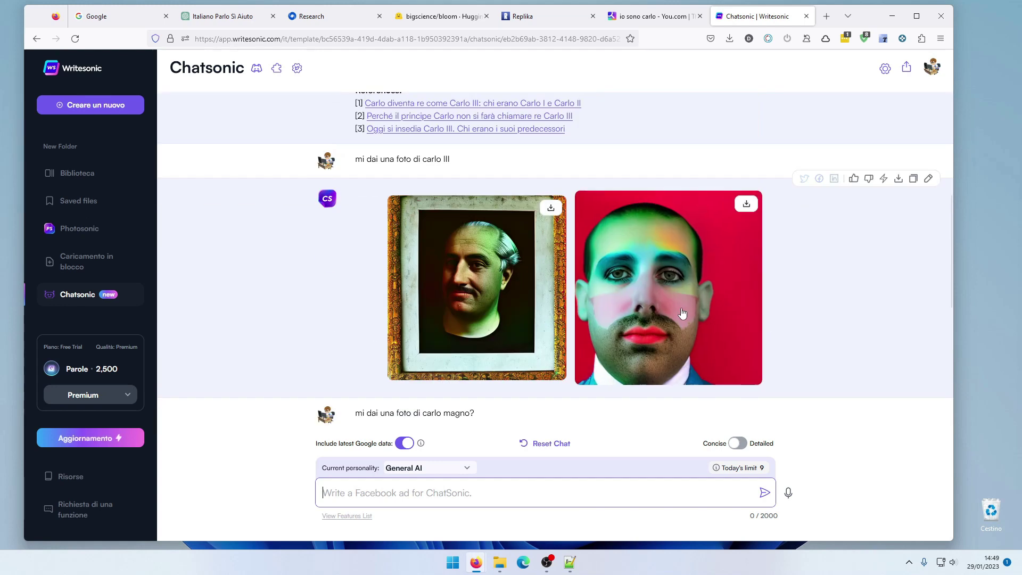
scroll(683, 313, down, 5)
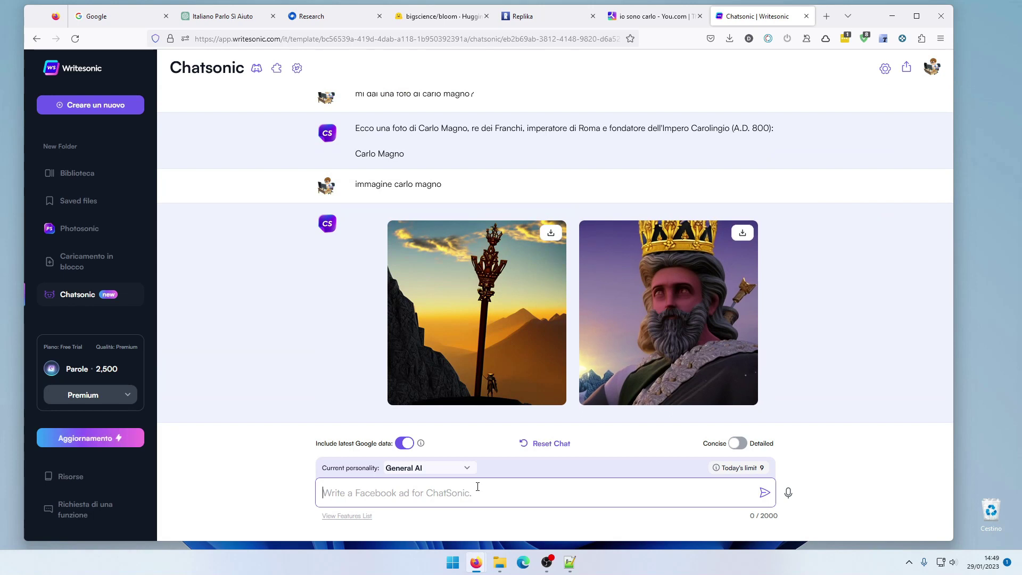
text(imma)
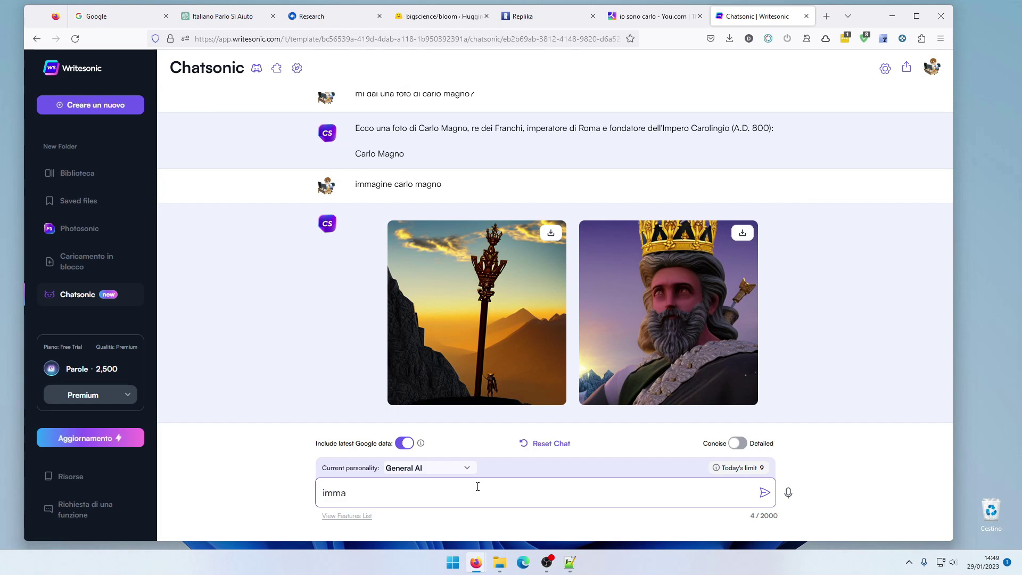
text(gine di amrte)
key(BackSpace)
key(BackSpace)
text(marte)
key(Return)
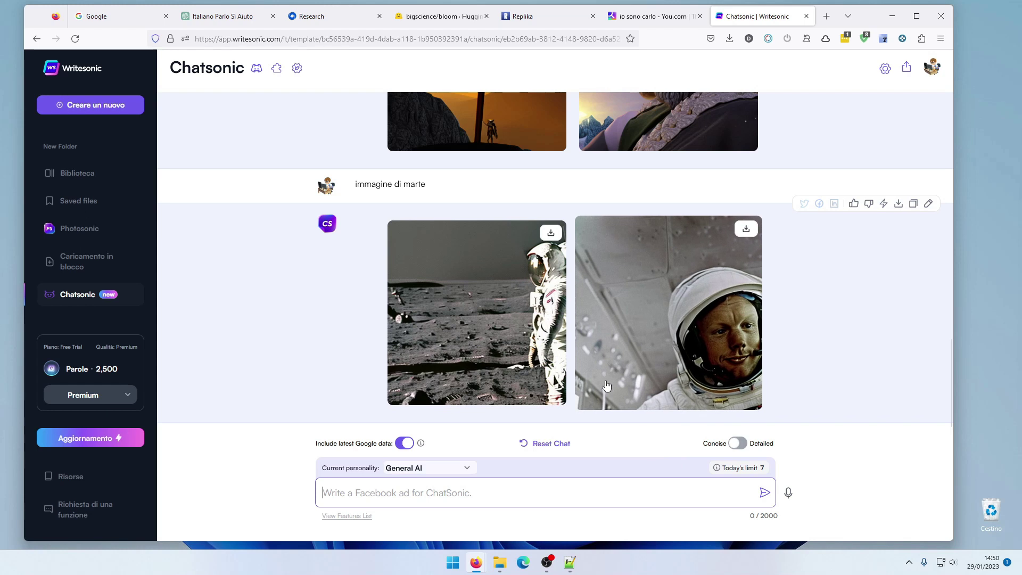
Step: Review the whole Chatsonic conversation and compare its answers about the name and kings called Carlo with those in the ChatGPT chat
scroll(608, 381, up, 5)
scroll(607, 378, up, 10)
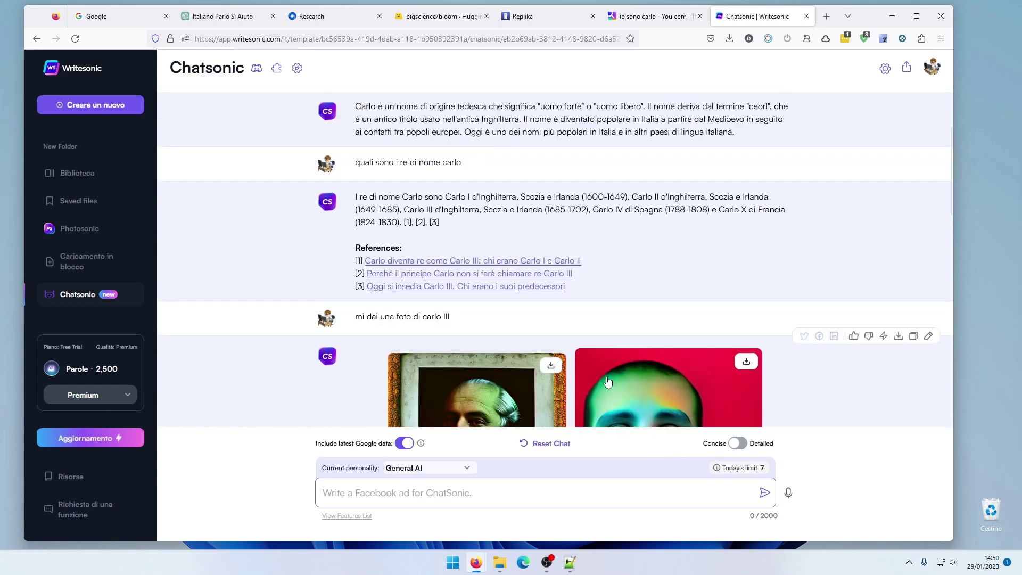
scroll(609, 381, down, 15)
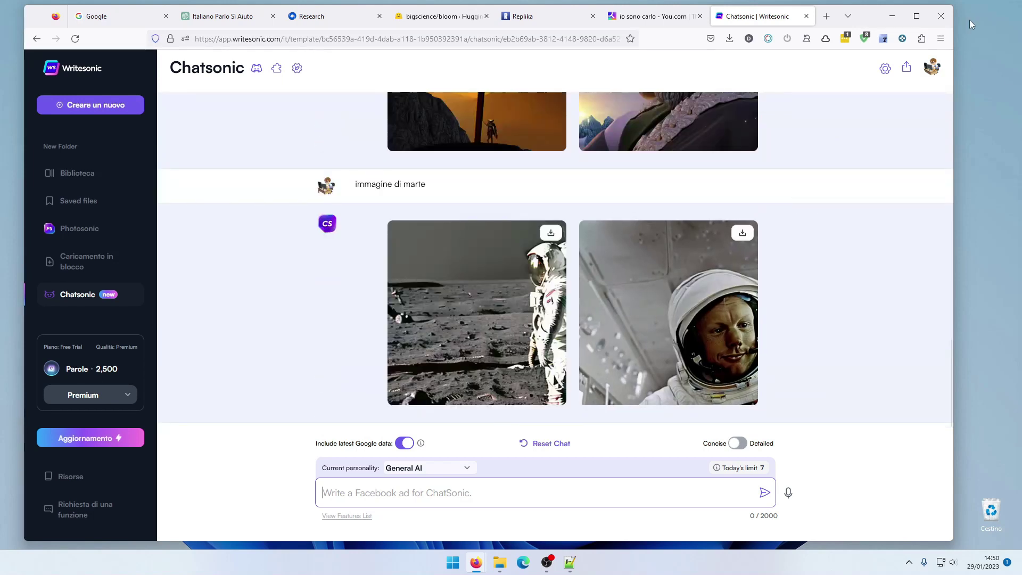
scroll(654, 322, up, 4)
scroll(654, 322, up, 10)
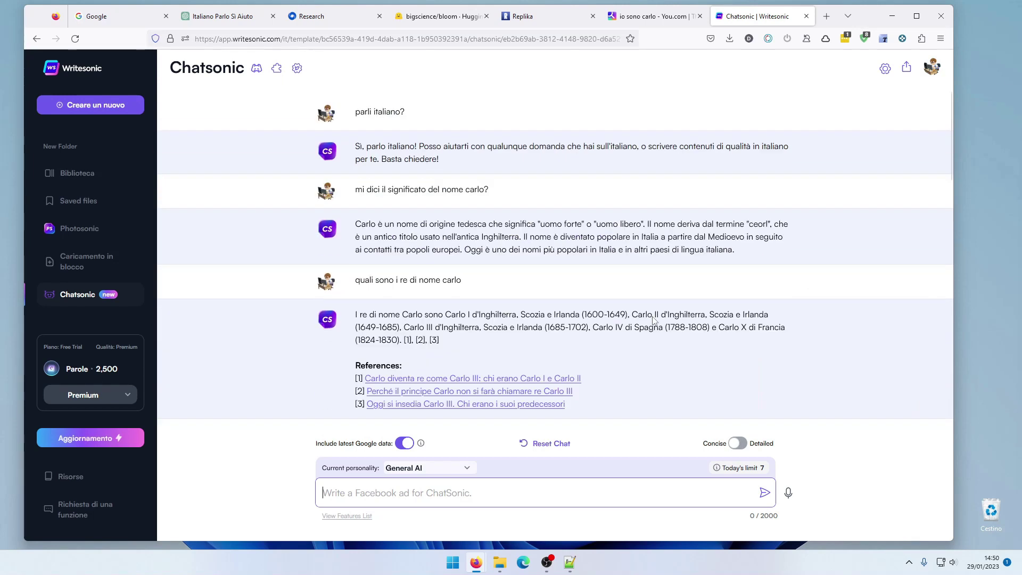
click(234, 16)
scroll(532, 200, up, 3)
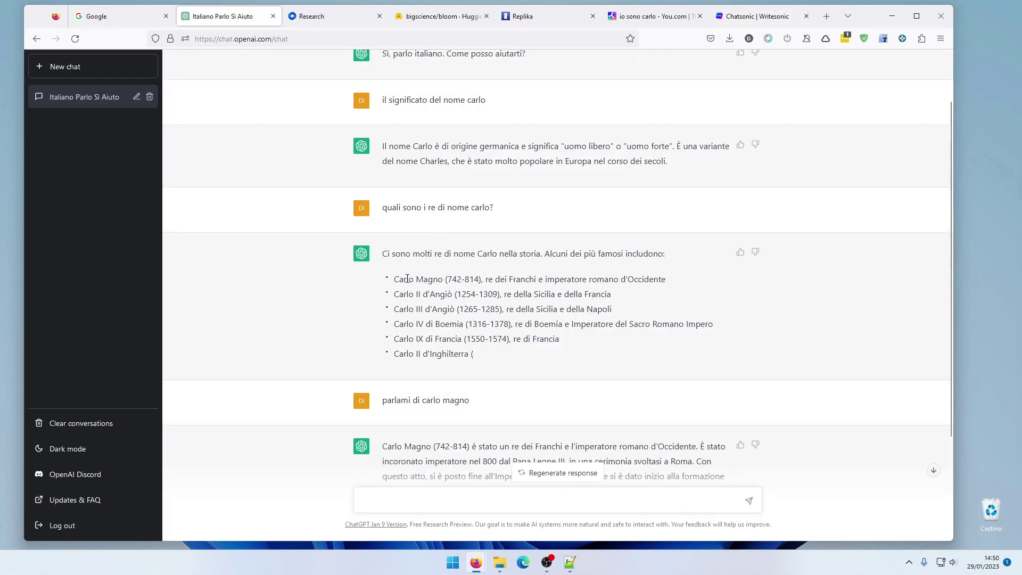
scroll(700, 347, down, 3)
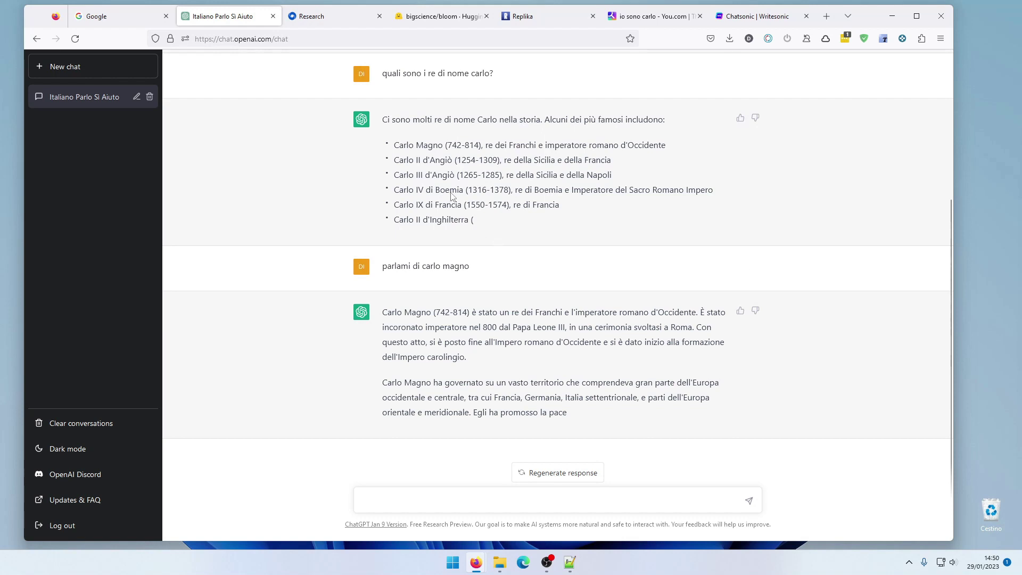
scroll(452, 317, up, 4)
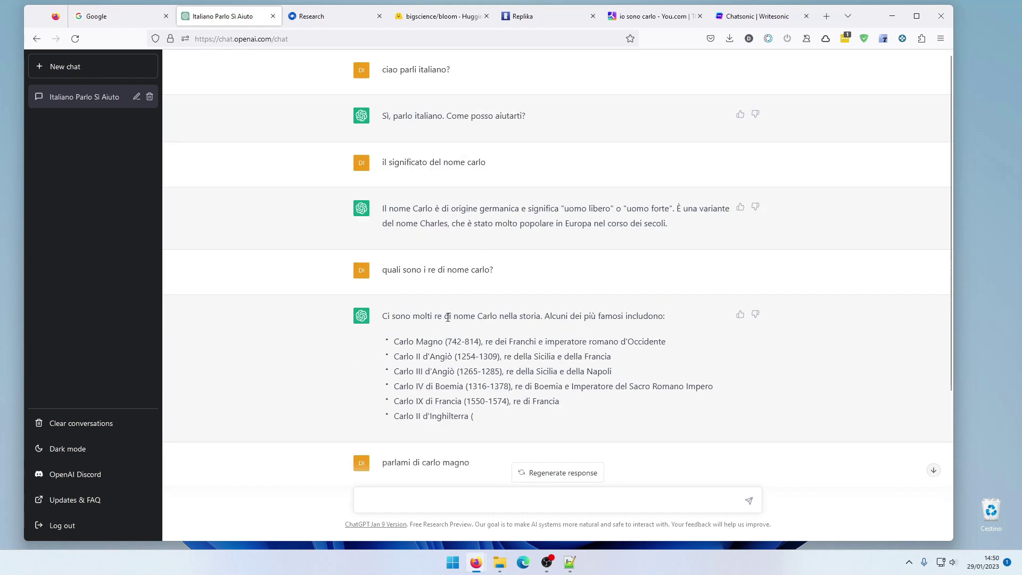
click(756, 16)
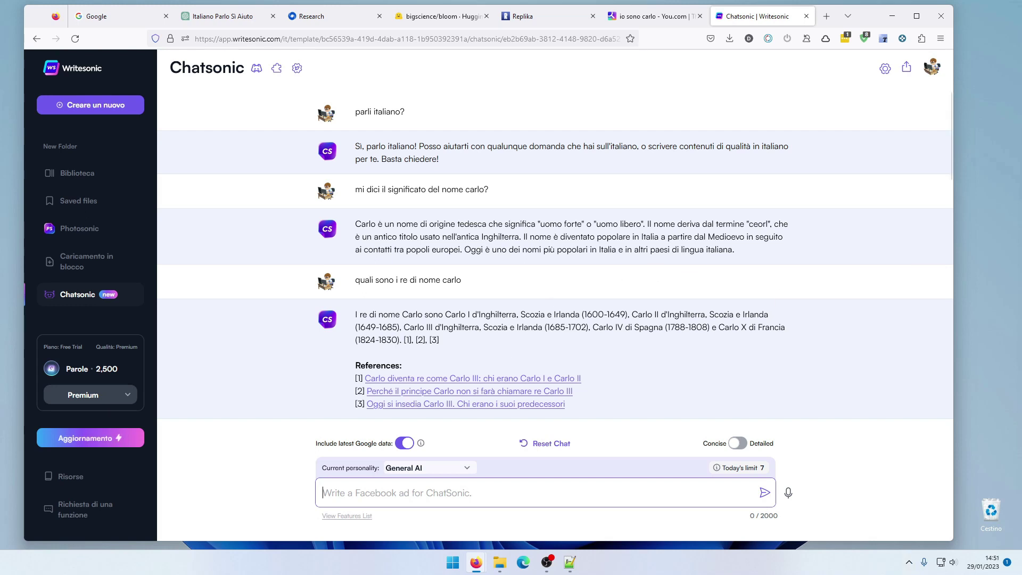
key(alt+Tab)
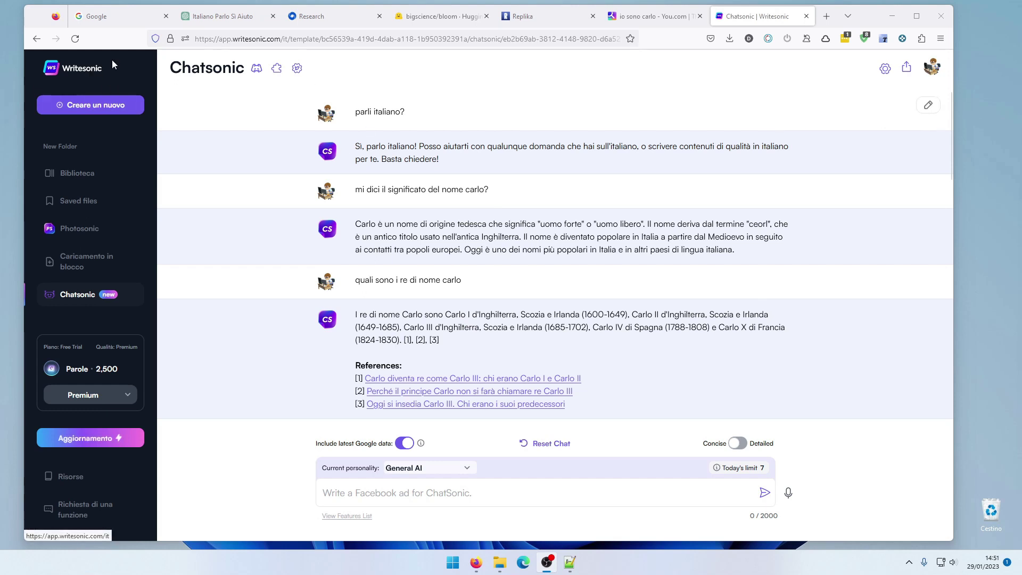
Step: Examine the templates in the Writesonic library (Biblioteca), including the article, marketing, general writing and e-commerce categories, and return to Chatsonic
click(88, 75)
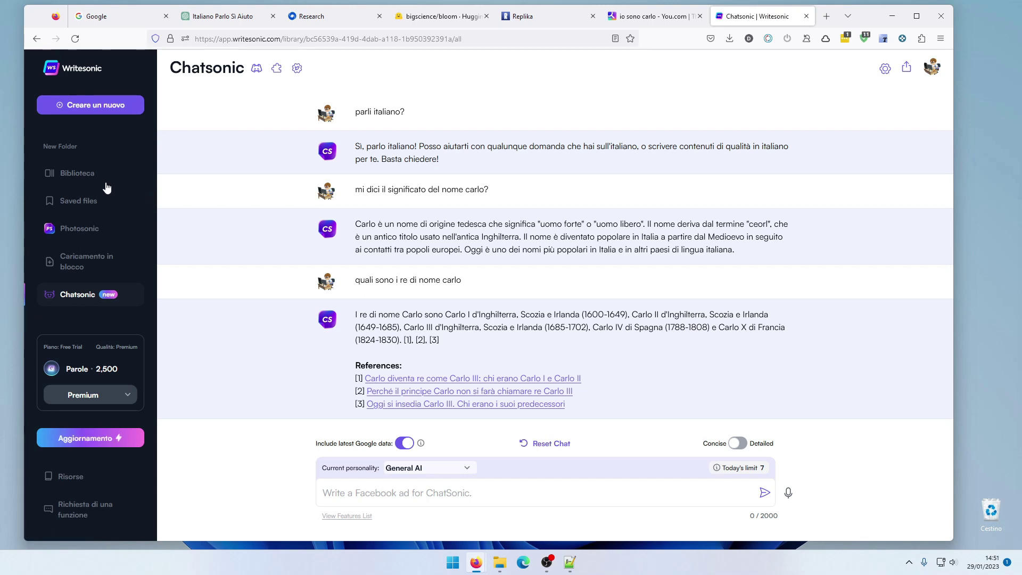
click(90, 175)
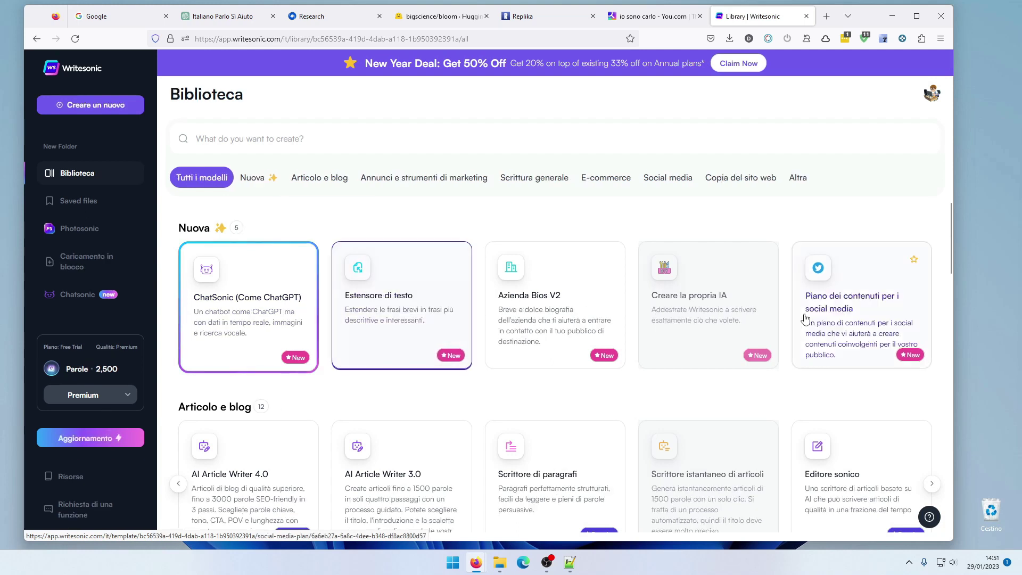
scroll(760, 383, down, 2)
scroll(760, 383, down, 3)
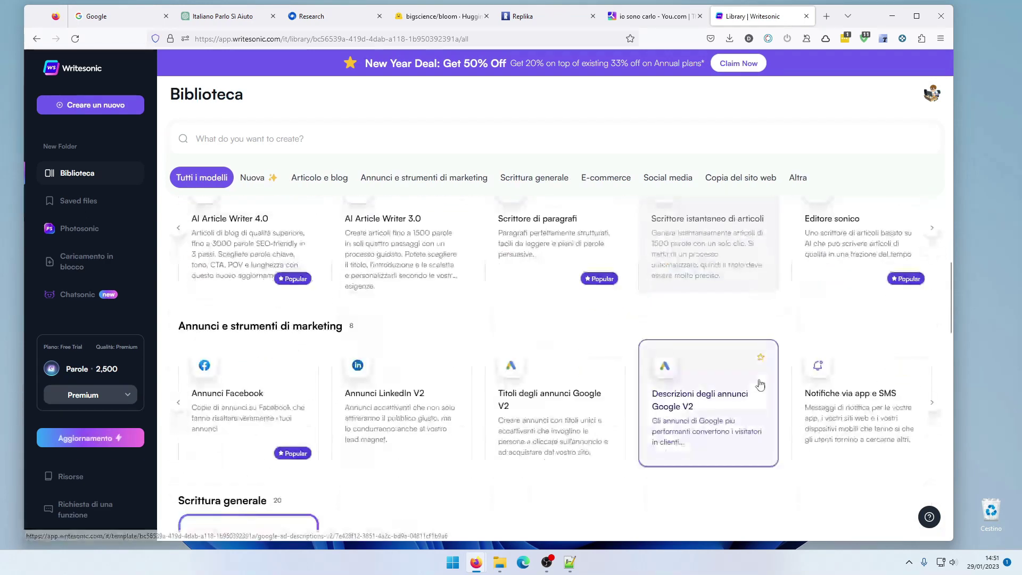
scroll(759, 379, up, 2)
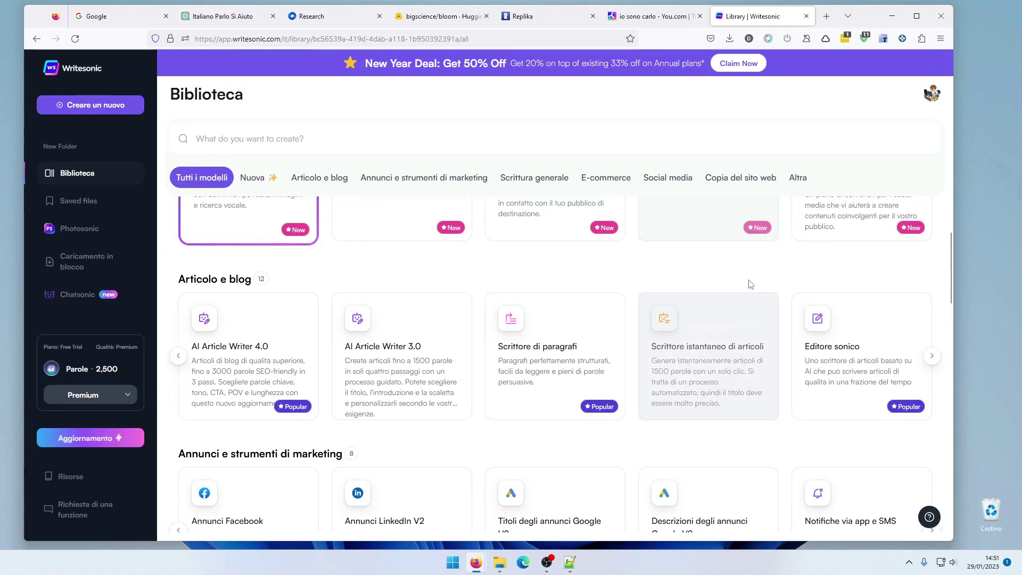
scroll(704, 285, up, 2)
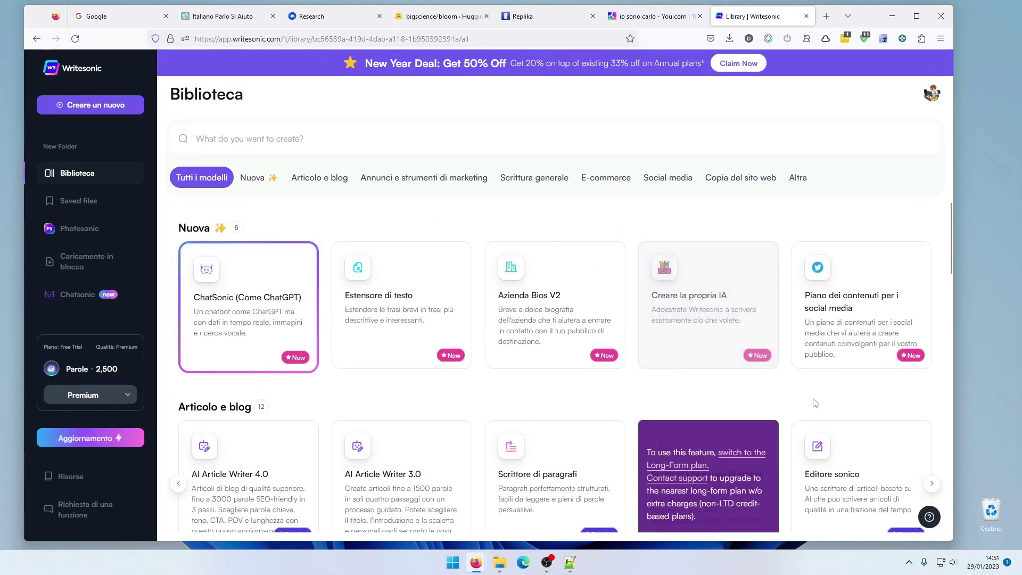
scroll(815, 403, down, 4)
scroll(813, 403, up, 1)
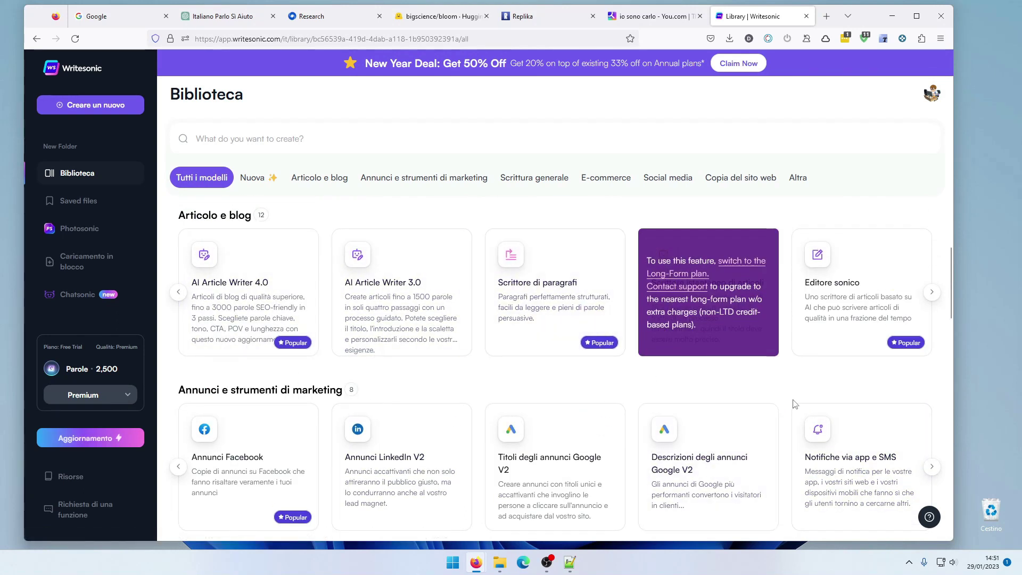
click(932, 292)
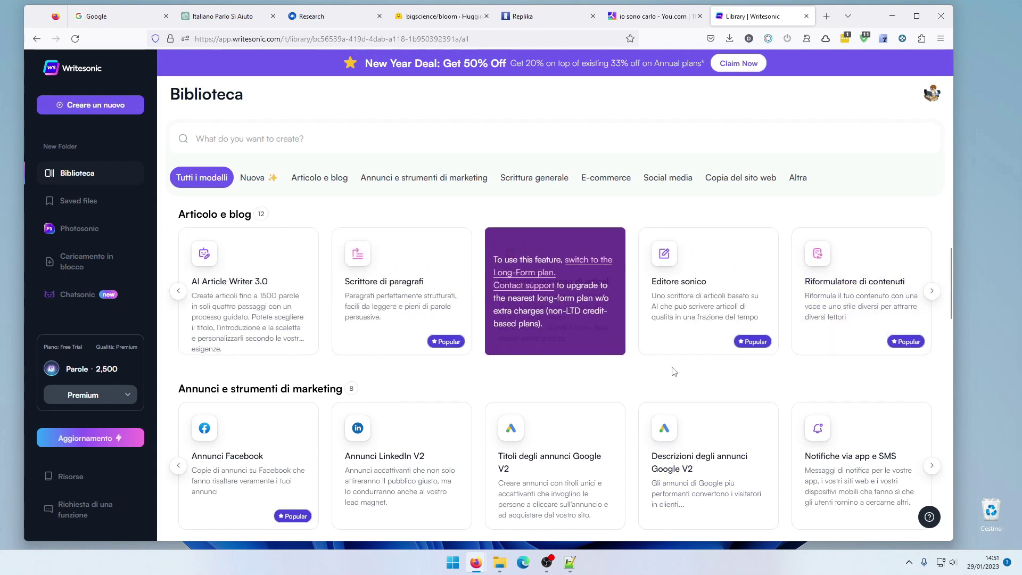
scroll(673, 372, down, 2)
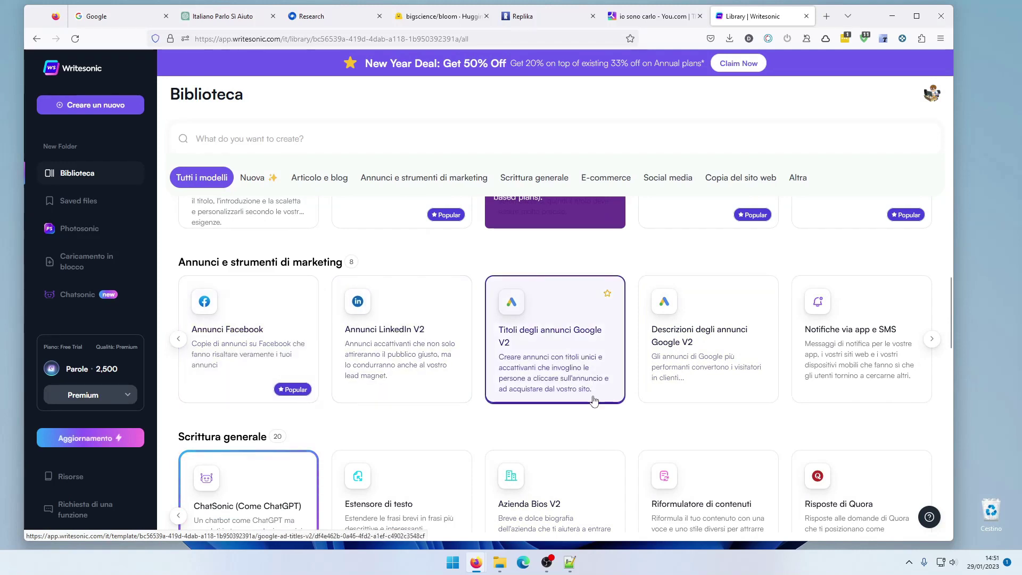
scroll(594, 401, down, 2)
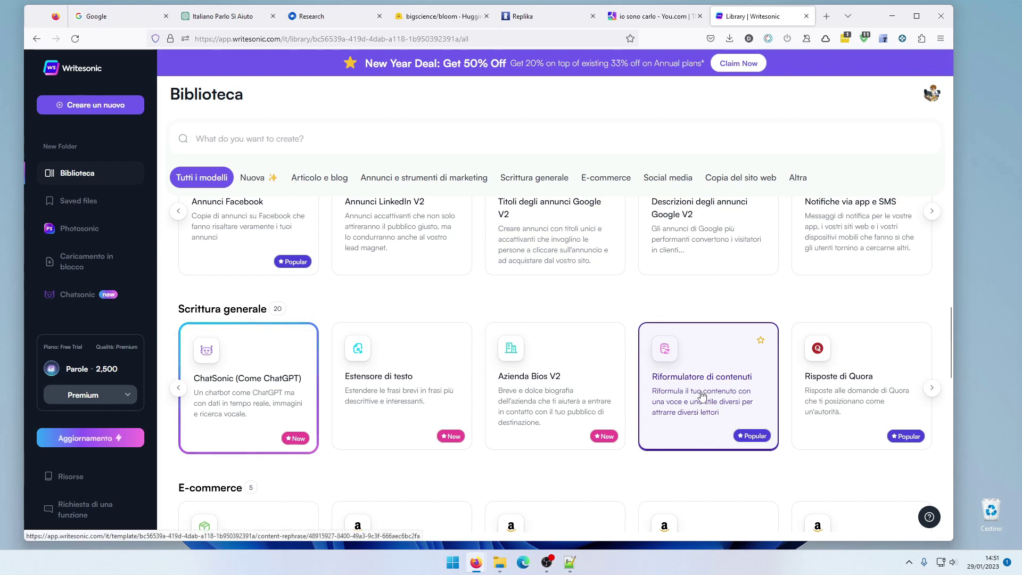
scroll(500, 387, down, 3)
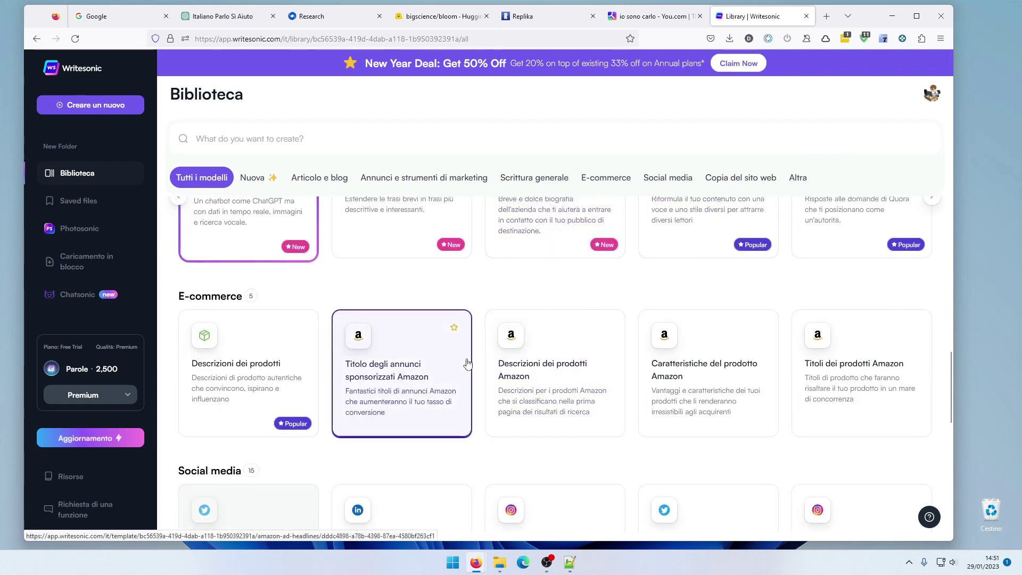
scroll(467, 359, up, 9)
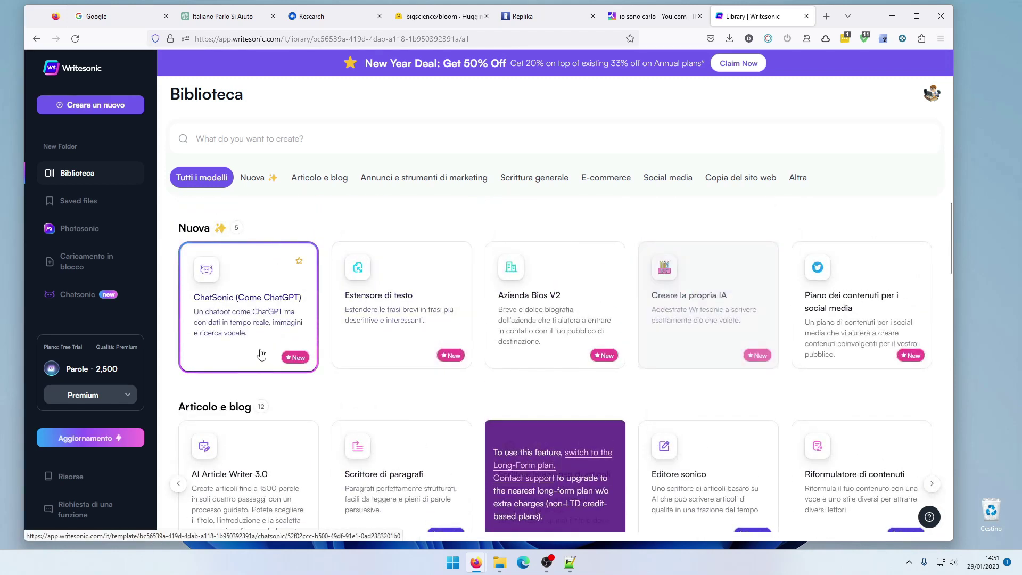
click(77, 301)
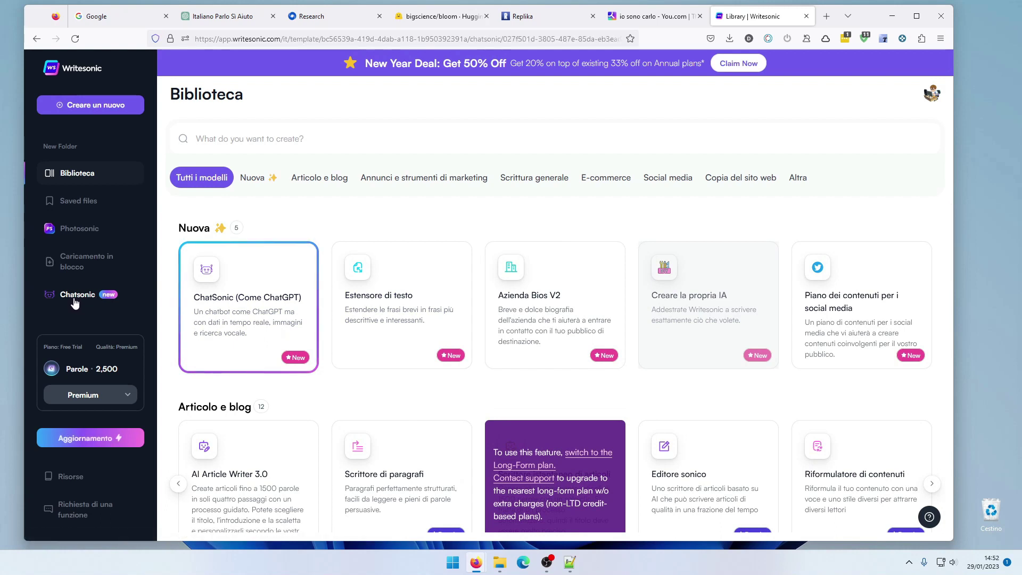